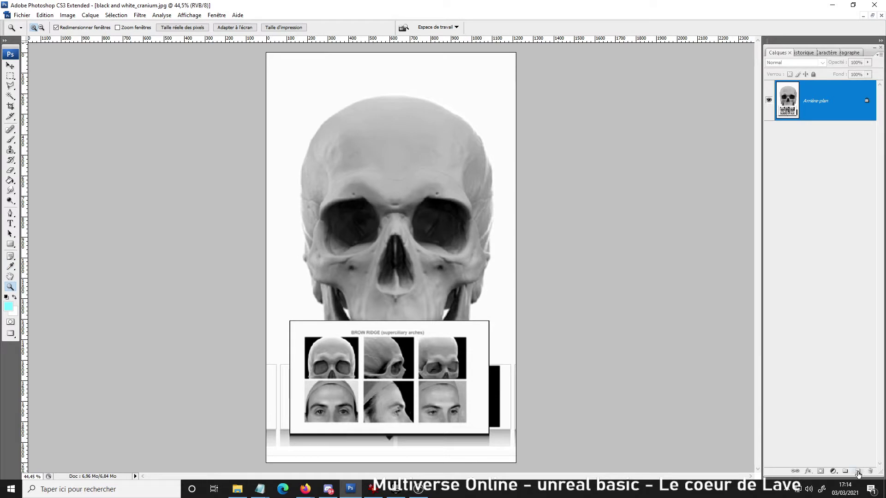
Step: Add a new layer above the skull background and set the Brush tool's colour to bright red
left_click(857, 471)
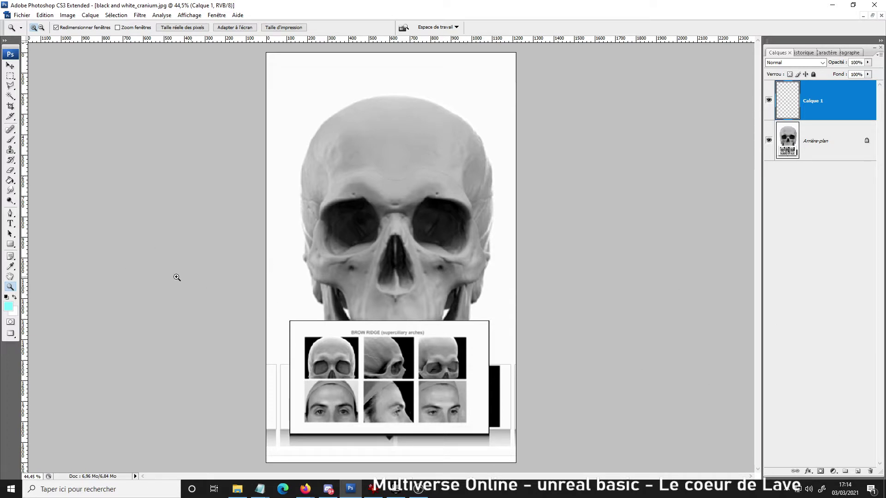
left_click(10, 139)
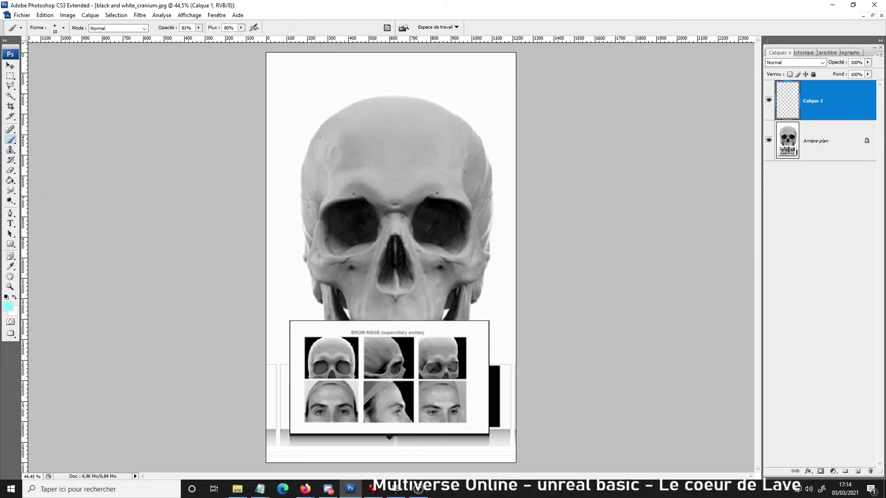
left_click(9, 306)
left_click_drag(240, 165, 240, 126)
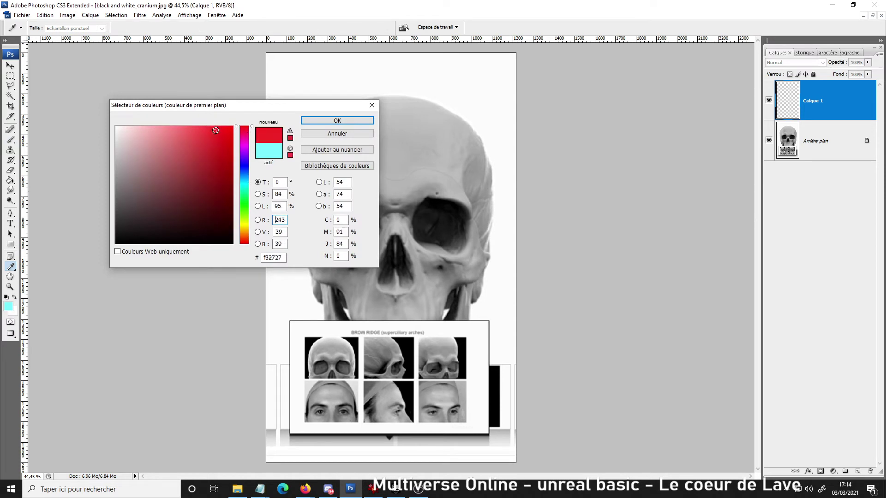
left_click(220, 126)
left_click(341, 121)
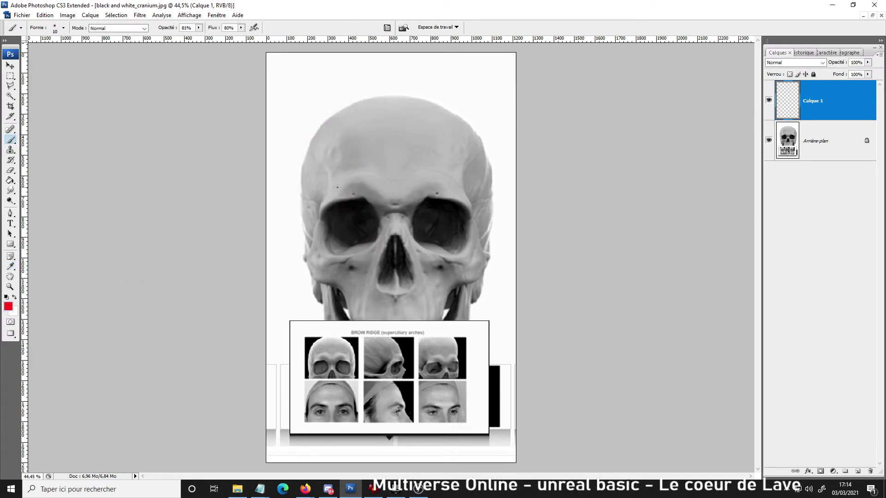
Step: Paint thin red vertical strokes over the left side of the skull's forehead to mark the frontal muscle fibres
left_click_drag(333, 134, 341, 183)
left_click_drag(329, 134, 343, 183)
mouse_move(332, 116)
left_mouse_down()
mouse_move(341, 182)
mouse_move(352, 179)
left_mouse_up()
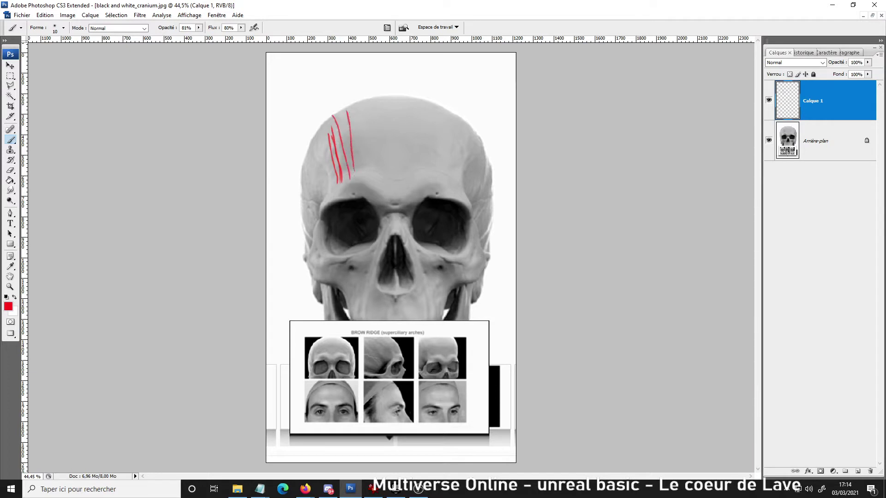
mouse_move(353, 130)
left_mouse_down()
mouse_move(361, 171)
mouse_move(355, 133)
left_mouse_up()
mouse_move(362, 181)
left_mouse_down()
mouse_move(353, 128)
mouse_move(366, 182)
left_mouse_up()
left_click_drag(351, 120, 341, 171)
left_click_drag(325, 133, 336, 179)
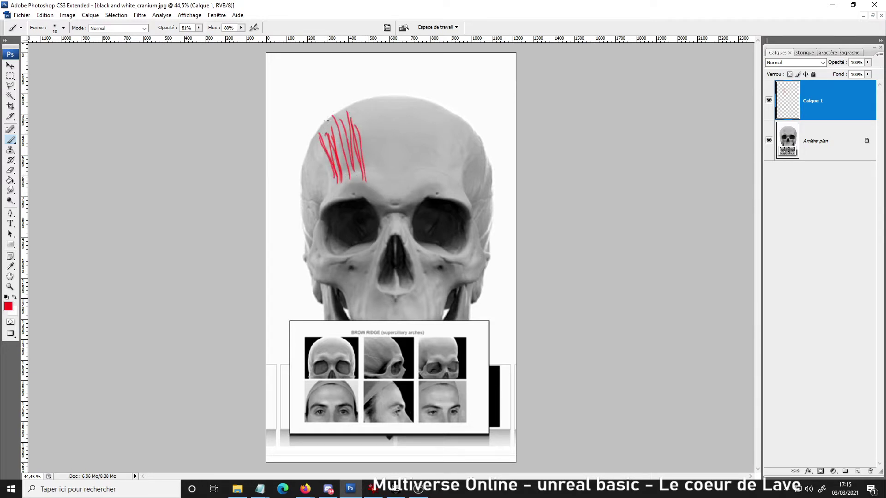
left_click_drag(346, 116, 328, 172)
left_click_drag(354, 134, 360, 170)
Step: Enlarge the brush to 25 px and continue the red vertical strokes across the middle and right side of the forehead
right_click(365, 102)
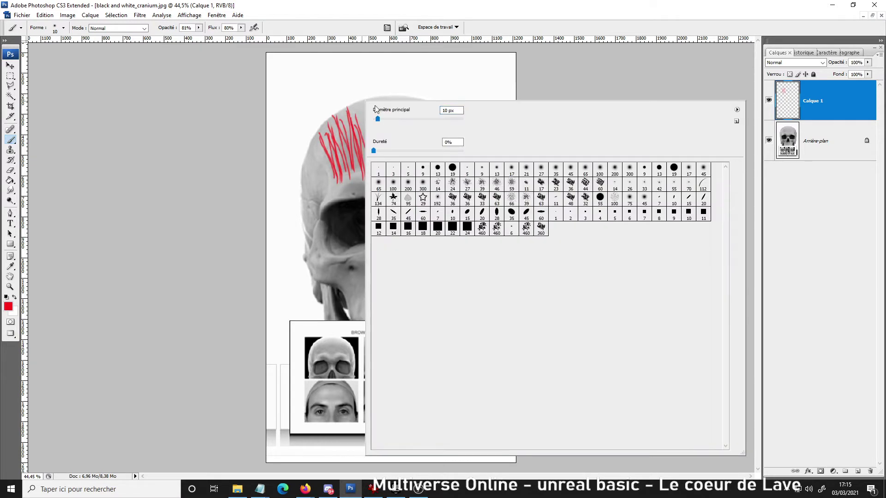
mouse_move(373, 119)
left_mouse_down()
mouse_move(384, 119)
mouse_move(362, 147)
left_mouse_up()
key("Return")
left_click_drag(365, 101, 372, 172)
left_click(375, 169)
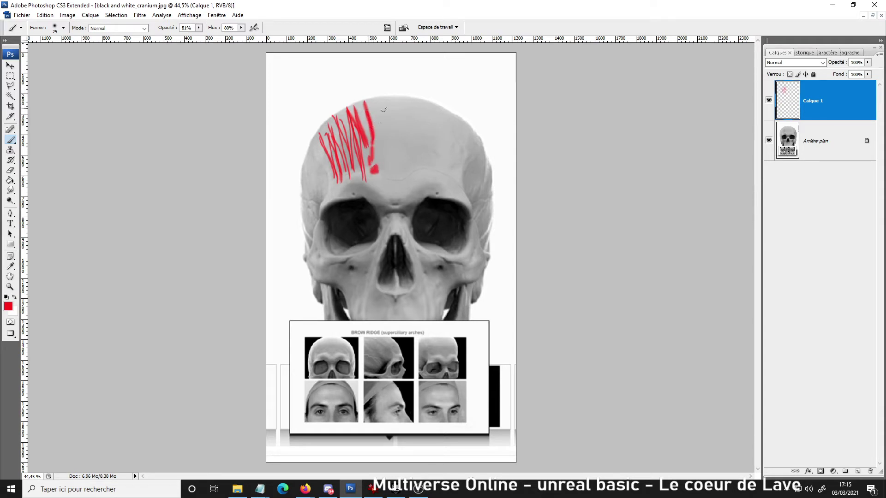
left_click_drag(373, 101, 391, 184)
mouse_move(400, 100)
left_mouse_down()
mouse_move(401, 182)
mouse_move(411, 171)
mouse_move(420, 183)
left_mouse_up()
mouse_move(430, 110)
left_mouse_down()
mouse_move(428, 177)
mouse_move(438, 167)
mouse_move(437, 177)
left_mouse_up()
left_click_drag(452, 116, 442, 180)
mouse_move(465, 118)
left_mouse_down()
mouse_move(451, 184)
mouse_move(465, 139)
mouse_move(455, 178)
left_mouse_up()
left_click_drag(378, 101, 389, 180)
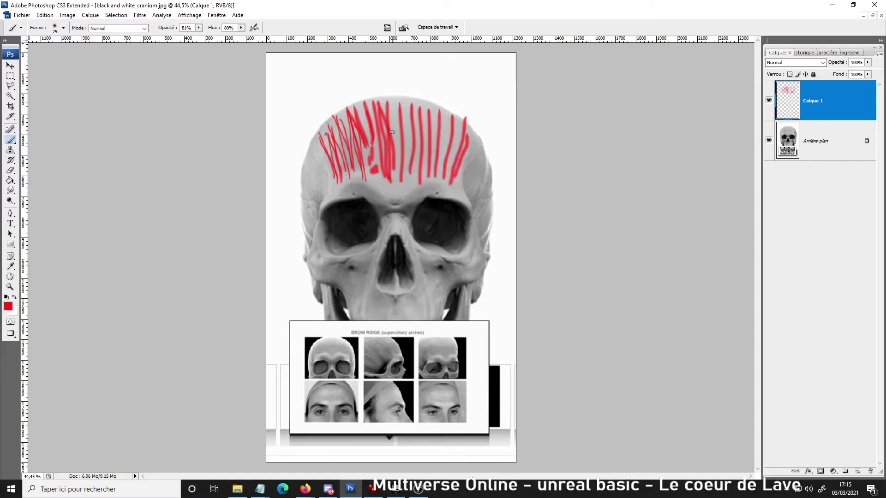
Step: Erase a vertical gap along the forehead's centre line and reinforce the red strokes and borders of both muscle halves
key("e")
mouse_move(393, 136)
left_mouse_down()
mouse_move(389, 118)
mouse_move(395, 174)
left_mouse_up()
key("b")
mouse_move(380, 104)
left_mouse_down()
mouse_move(393, 170)
mouse_move(368, 169)
left_mouse_up()
mouse_move(356, 113)
left_mouse_down()
mouse_move(364, 152)
mouse_move(328, 131)
mouse_move(340, 162)
mouse_move(381, 184)
mouse_move(441, 177)
left_mouse_up()
mouse_move(414, 106)
left_mouse_down()
mouse_move(418, 171)
mouse_move(426, 171)
left_mouse_up()
left_click_drag(434, 114, 428, 173)
mouse_move(441, 117)
left_mouse_down()
mouse_move(435, 181)
mouse_move(444, 179)
left_mouse_up()
left_click_drag(462, 118, 443, 184)
left_click_drag(461, 134, 448, 171)
mouse_move(412, 101)
left_mouse_down()
mouse_move(435, 109)
mouse_move(455, 145)
left_mouse_up()
mouse_move(320, 139)
left_mouse_down()
mouse_move(343, 175)
mouse_move(350, 172)
mouse_move(355, 113)
mouse_move(379, 176)
left_mouse_up()
left_click_drag(378, 103, 392, 182)
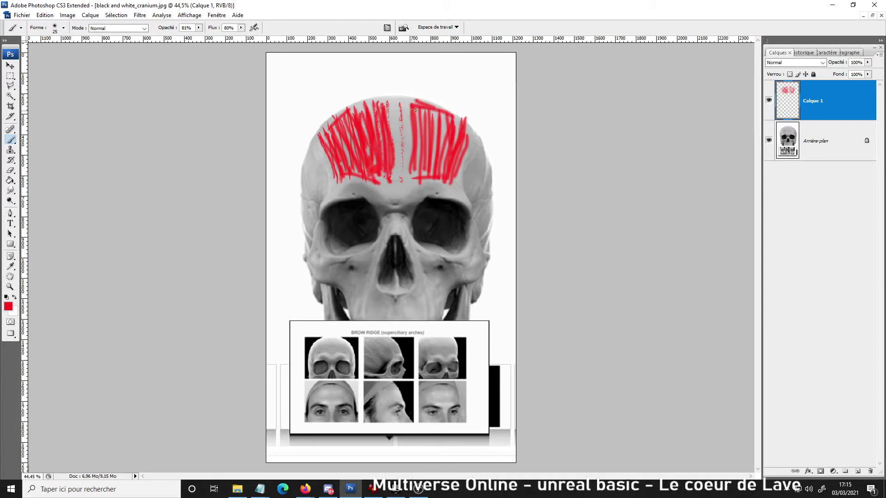
Step: Fill the remaining gaps in the two red forehead areas with denser strokes, keeping the central strip clear
left_click_drag(413, 106, 402, 172)
mouse_move(403, 99)
left_mouse_down()
mouse_move(409, 172)
mouse_move(387, 165)
left_mouse_up()
mouse_move(390, 109)
left_mouse_down()
mouse_move(392, 184)
mouse_move(410, 145)
mouse_move(416, 184)
left_mouse_up()
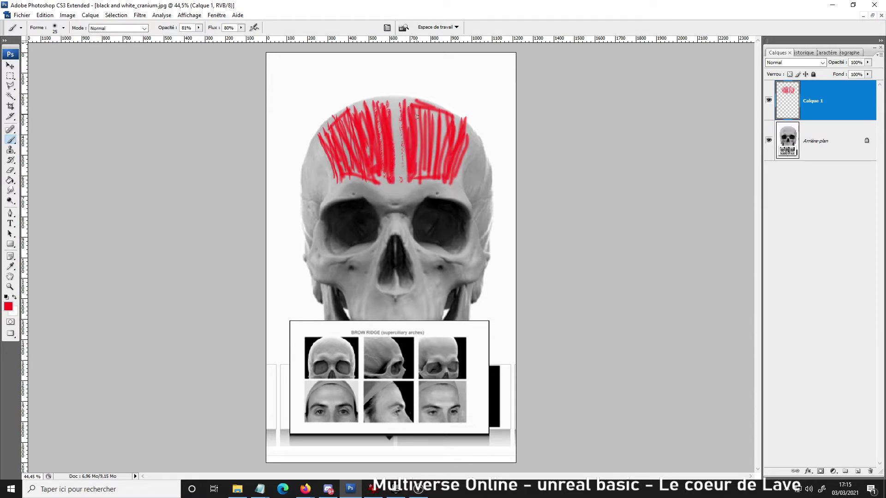
left_click_drag(418, 114, 418, 177)
left_click_drag(434, 115, 432, 175)
mouse_move(458, 121)
left_mouse_down()
mouse_move(440, 166)
mouse_move(463, 147)
mouse_move(454, 132)
left_mouse_up()
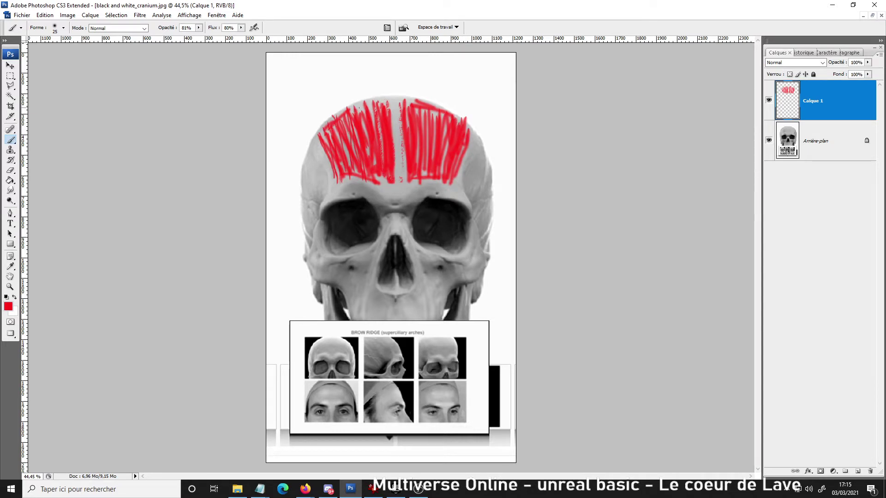
left_click_drag(351, 112, 411, 98)
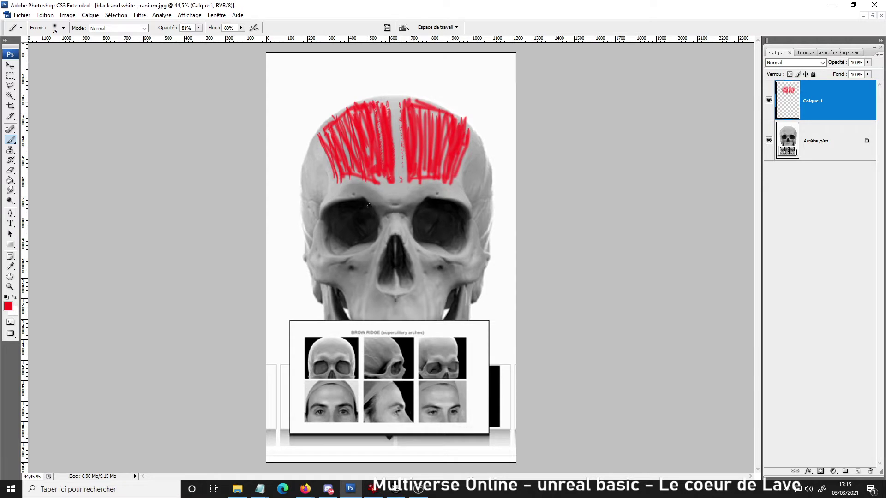
left_click_drag(384, 161, 379, 180)
left_click_drag(328, 127, 343, 116)
mouse_move(329, 121)
left_mouse_down()
mouse_move(354, 120)
mouse_move(365, 102)
mouse_move(364, 163)
left_mouse_up()
Step: Sketch a small red side-view skull in the blank area above the forehead's left side and trace its cranium in bright green (1cff2c)
mouse_move(312, 76)
left_mouse_down()
mouse_move(290, 79)
mouse_move(322, 72)
mouse_move(295, 86)
mouse_move(320, 87)
mouse_move(324, 73)
mouse_move(311, 104)
mouse_move(327, 102)
mouse_move(326, 79)
left_mouse_up()
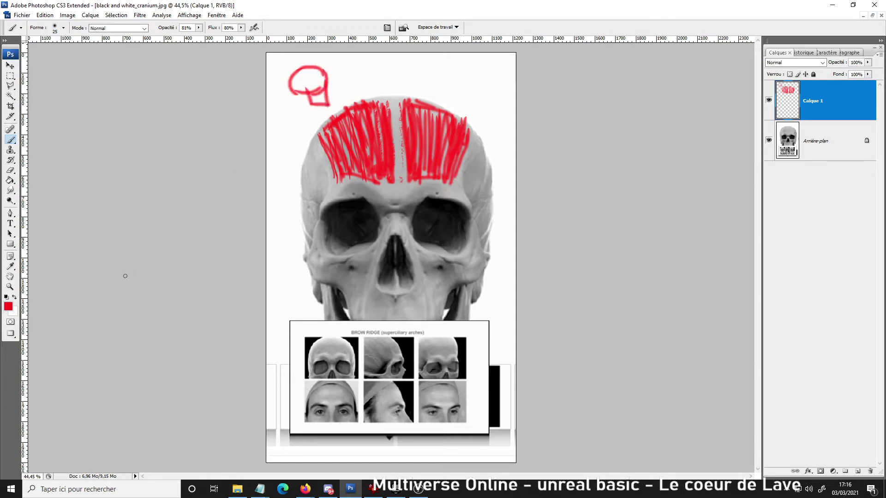
left_click(8, 307)
left_click(244, 203)
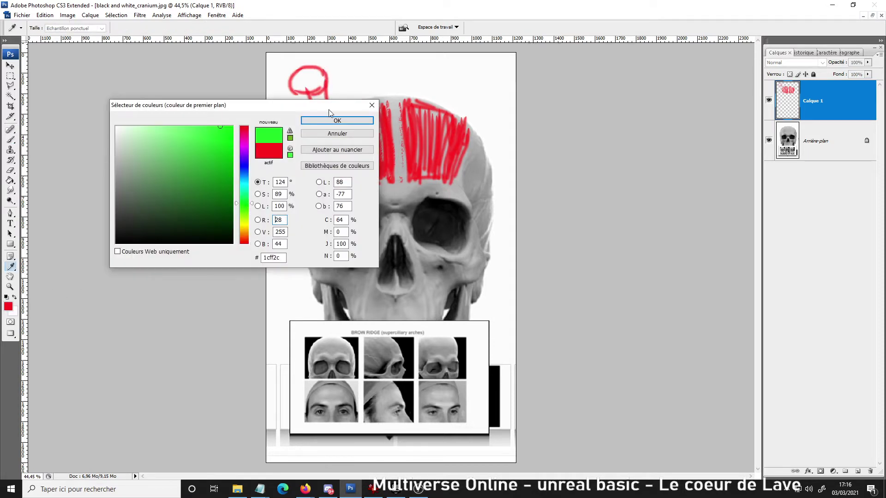
left_click(332, 120)
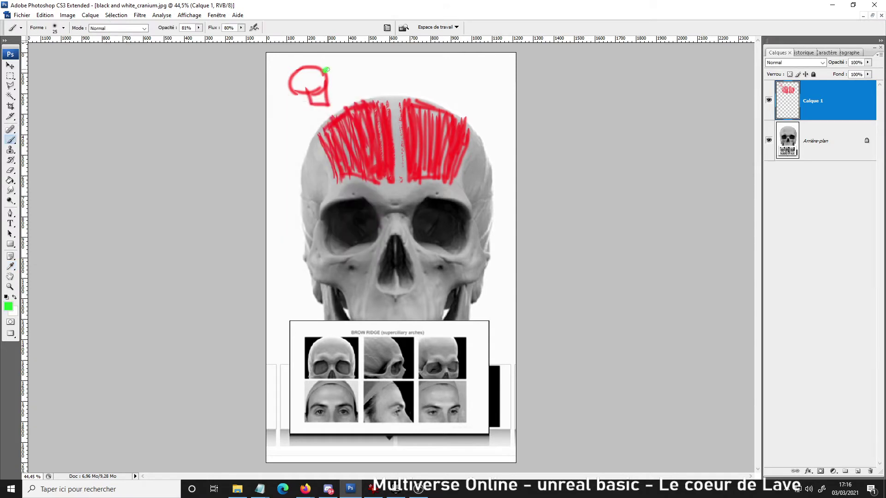
mouse_move(327, 70)
left_mouse_down()
mouse_move(295, 69)
mouse_move(286, 83)
mouse_move(298, 92)
left_mouse_up()
mouse_move(313, 59)
left_mouse_down()
mouse_move(281, 79)
mouse_move(289, 91)
left_mouse_up()
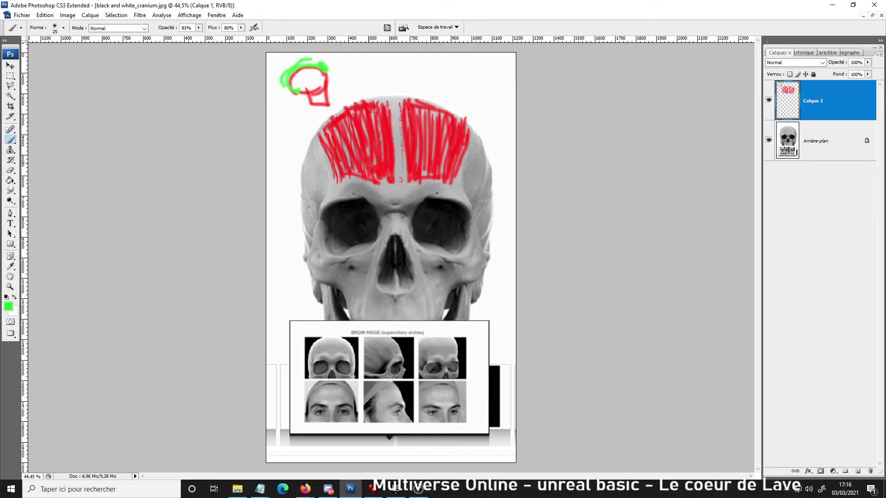
mouse_move(323, 64)
left_mouse_down()
mouse_move(289, 66)
mouse_move(278, 85)
mouse_move(294, 95)
left_mouse_up()
Step: Add a second new layer and try a green diagonal stroke over the inner end of the left brow ridge
left_click(858, 471)
mouse_move(389, 201)
left_mouse_down()
mouse_move(402, 216)
mouse_move(393, 213)
mouse_move(396, 222)
mouse_move(394, 203)
mouse_move(386, 207)
mouse_move(395, 214)
mouse_move(390, 227)
left_mouse_up()
key("e")
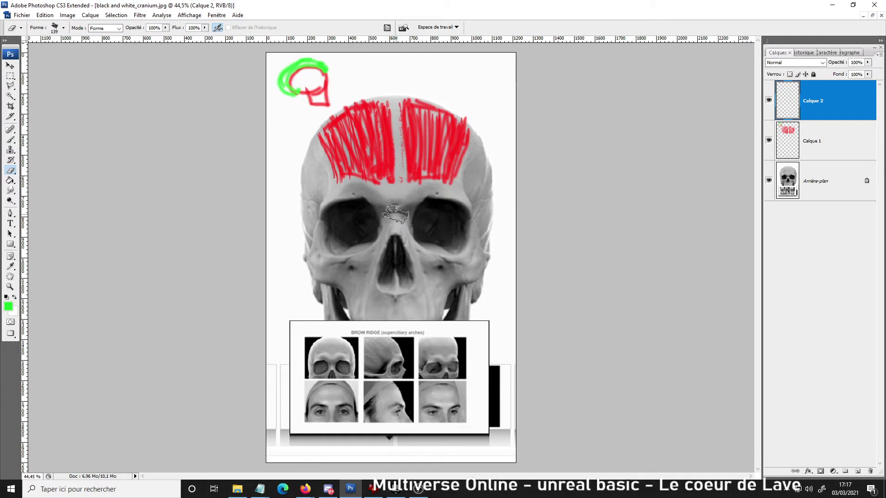
key("b")
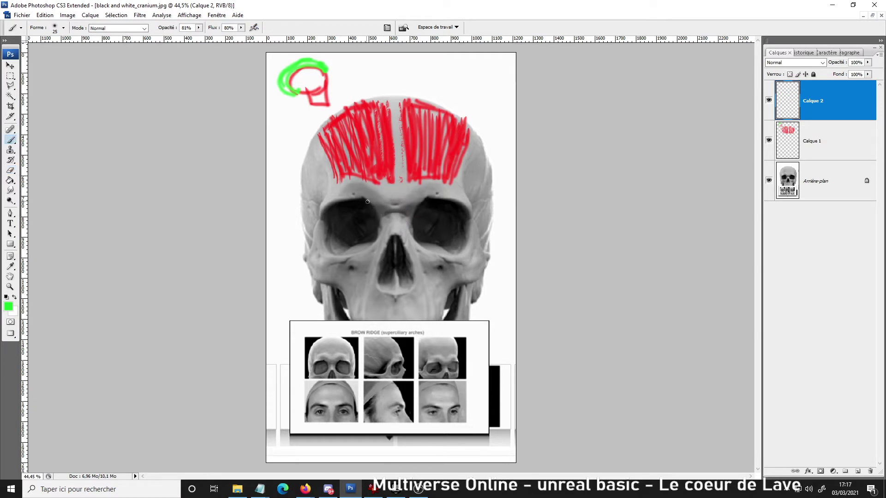
left_click_drag(359, 194, 376, 209)
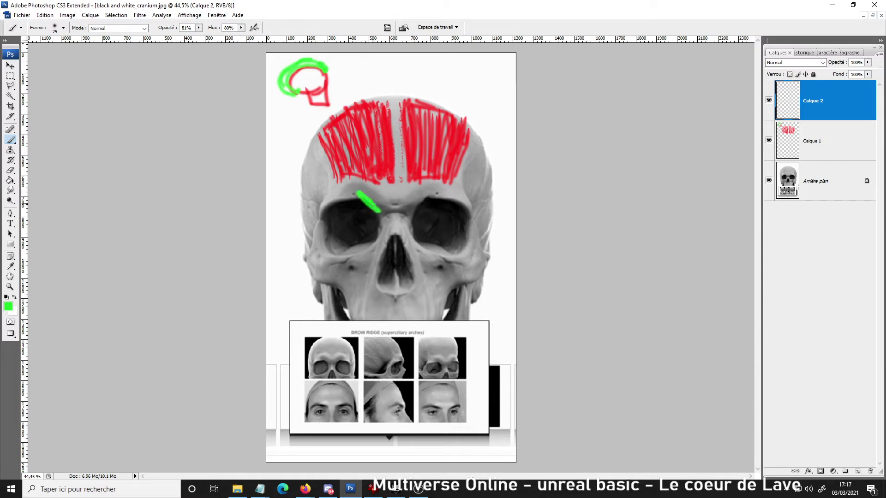
Step: Change the brush colour to light cyan (61fff2) and paint slanted strokes over the inner part of both brow ridges
left_click(8, 306)
left_click_drag(244, 203, 244, 186)
left_click_drag(222, 152, 188, 127)
left_click(337, 120)
mouse_move(353, 190)
left_mouse_down()
mouse_move(375, 210)
mouse_move(359, 192)
mouse_move(378, 208)
mouse_move(423, 191)
left_mouse_up()
mouse_move(436, 189)
left_mouse_down()
mouse_move(409, 206)
mouse_move(439, 191)
left_mouse_up()
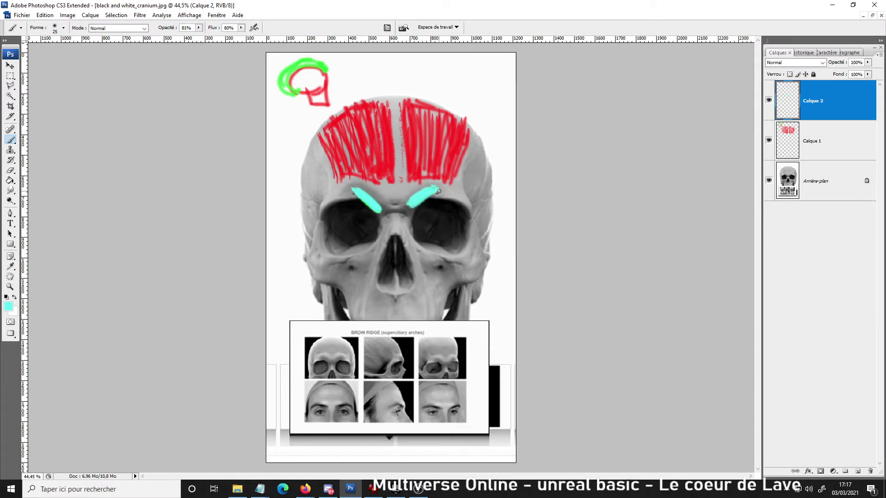
left_click_drag(355, 198, 348, 192)
Step: Change the brush colour to magenta (ee61ff) and paint short strokes between the cyan marks and the nose root on both sides
left_click(8, 308)
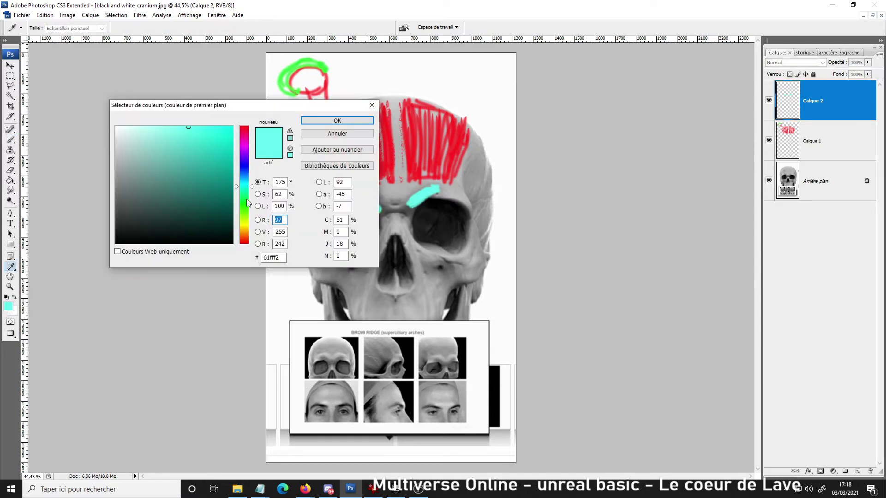
left_click(245, 148)
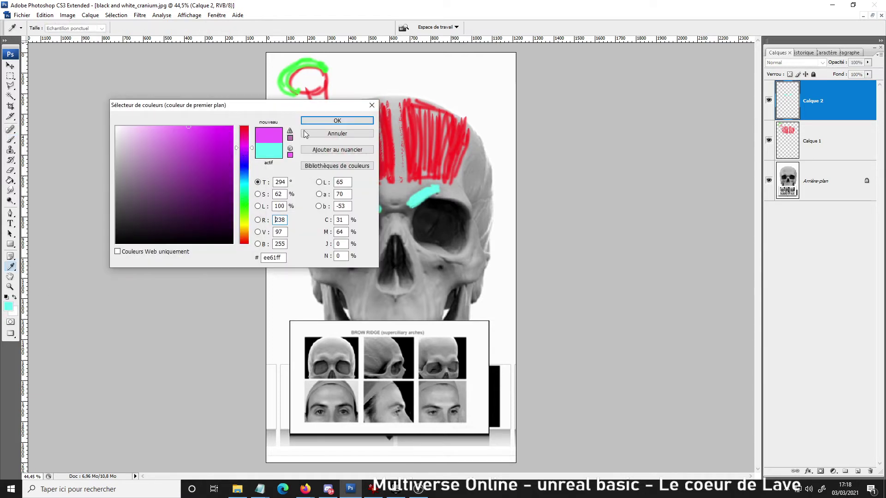
left_click(336, 121)
key("b")
left_click_drag(374, 200, 381, 216)
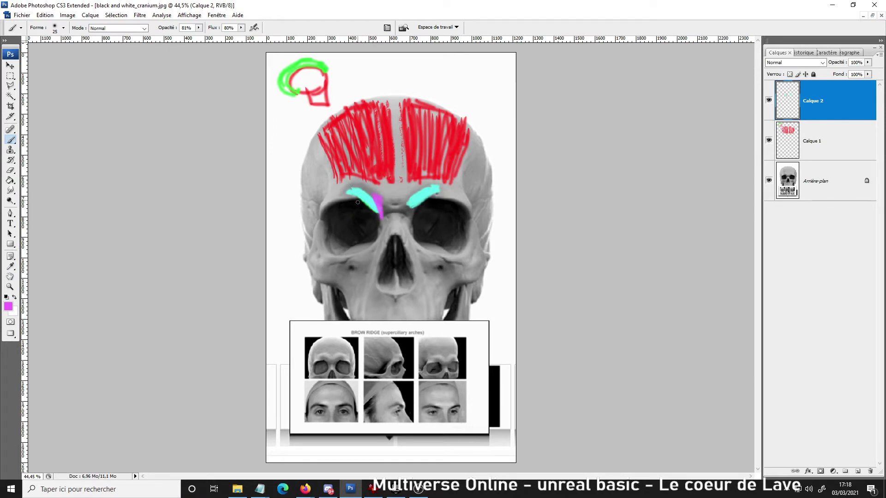
left_click_drag(374, 198, 383, 214)
mouse_move(404, 206)
left_mouse_down()
mouse_move(409, 217)
mouse_move(412, 201)
mouse_move(411, 216)
left_mouse_up()
Step: Change the brush colour to yellow-green (d4ff61) and paint a filled inverted triangle from the lower forehead to the nose root
left_click(8, 306)
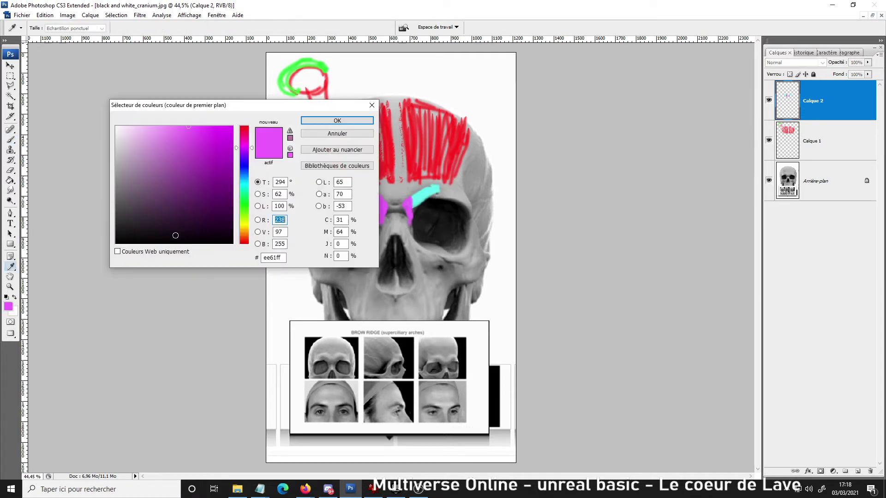
left_click(245, 225)
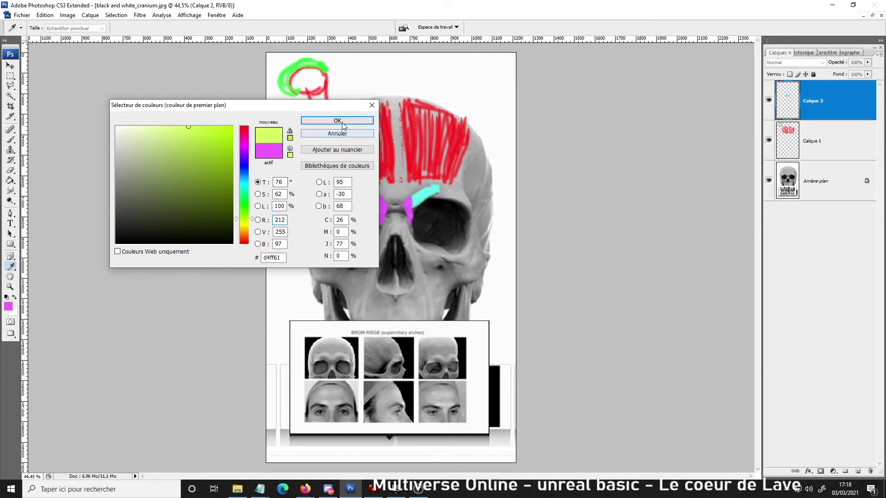
left_click(309, 121)
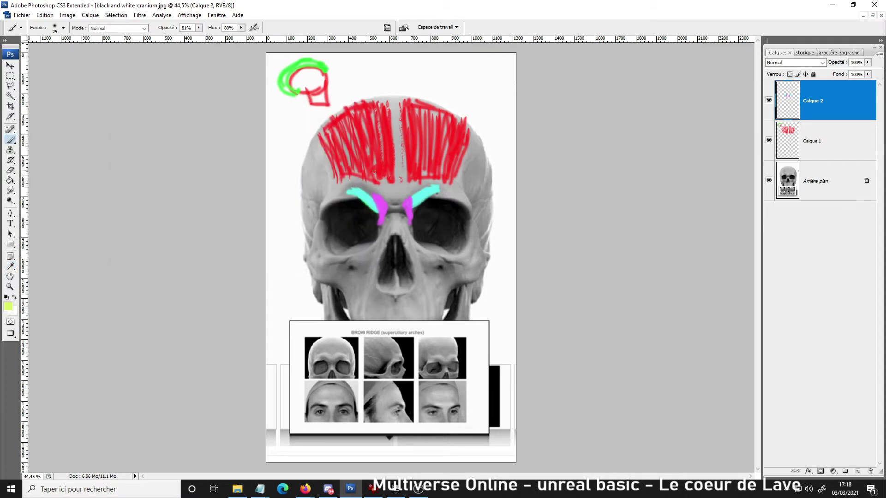
left_click_drag(374, 172, 390, 216)
mouse_move(375, 172)
left_mouse_down()
mouse_move(421, 174)
mouse_move(402, 216)
left_mouse_up()
left_click_drag(415, 175, 398, 216)
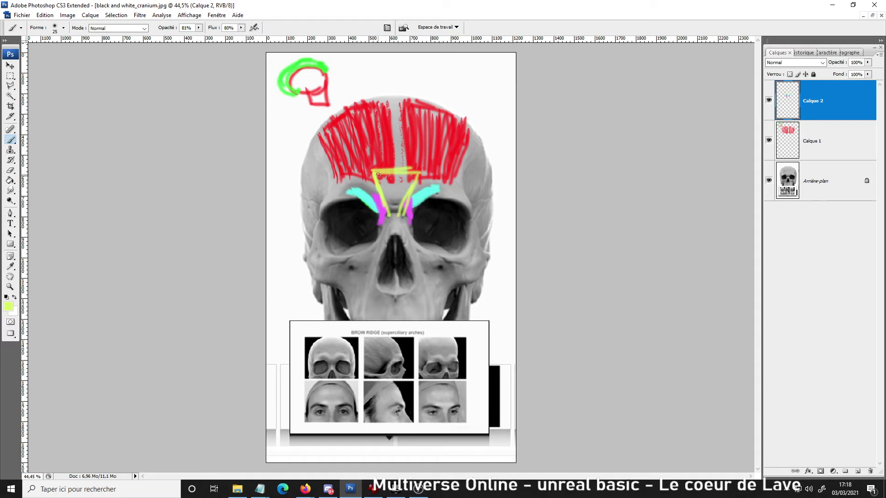
mouse_move(378, 174)
left_mouse_down()
mouse_move(390, 212)
mouse_move(379, 173)
mouse_move(388, 181)
mouse_move(393, 218)
mouse_move(398, 181)
mouse_move(392, 217)
left_mouse_up()
mouse_move(405, 179)
left_mouse_down()
mouse_move(399, 216)
mouse_move(416, 181)
mouse_move(397, 188)
mouse_move(383, 172)
mouse_move(413, 179)
mouse_move(390, 178)
mouse_move(388, 223)
mouse_move(399, 182)
mouse_move(394, 207)
left_mouse_up()
mouse_move(396, 174)
left_mouse_down()
mouse_move(416, 173)
mouse_move(415, 186)
mouse_move(380, 169)
mouse_move(421, 169)
mouse_move(409, 196)
mouse_move(371, 173)
left_mouse_up()
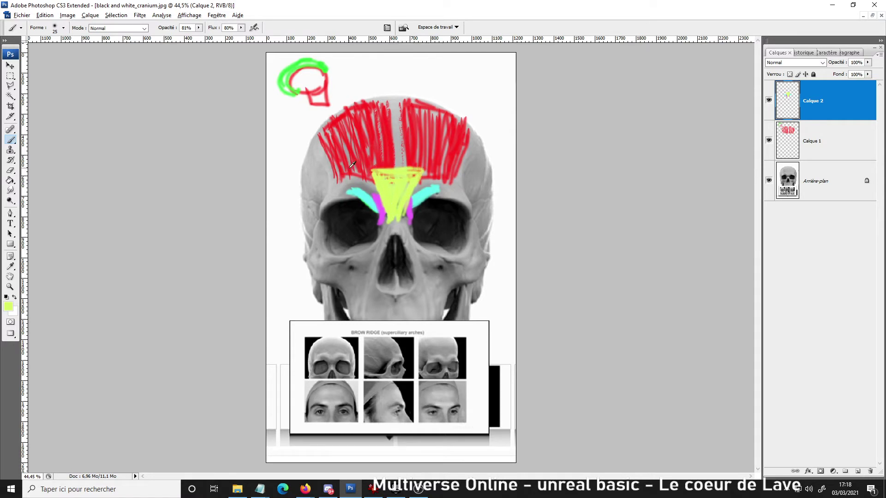
Step: Sample a muted red from the forehead strokes and extend the forehead muscles down over both brow ridges
left_click(352, 164, "alt")
mouse_move(358, 178)
left_mouse_down()
mouse_move(360, 197)
mouse_move(369, 180)
mouse_move(371, 195)
mouse_move(339, 178)
mouse_move(352, 176)
mouse_move(365, 197)
left_mouse_up()
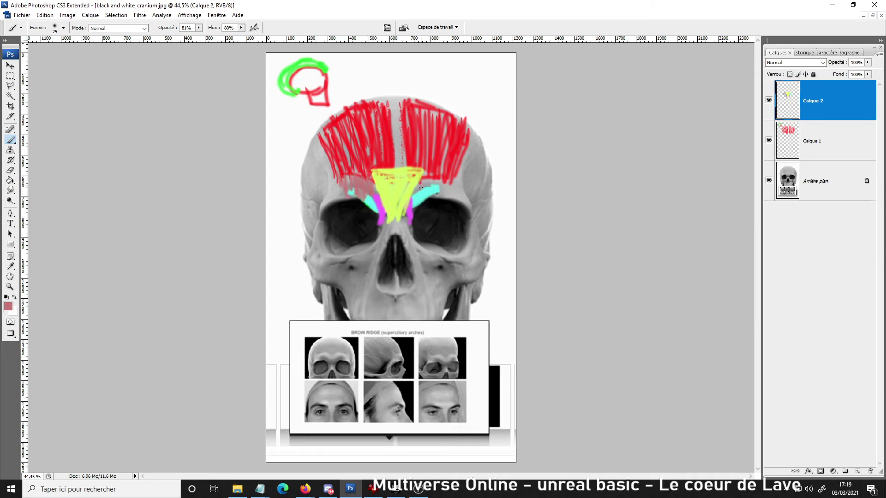
left_click_drag(420, 188, 447, 189)
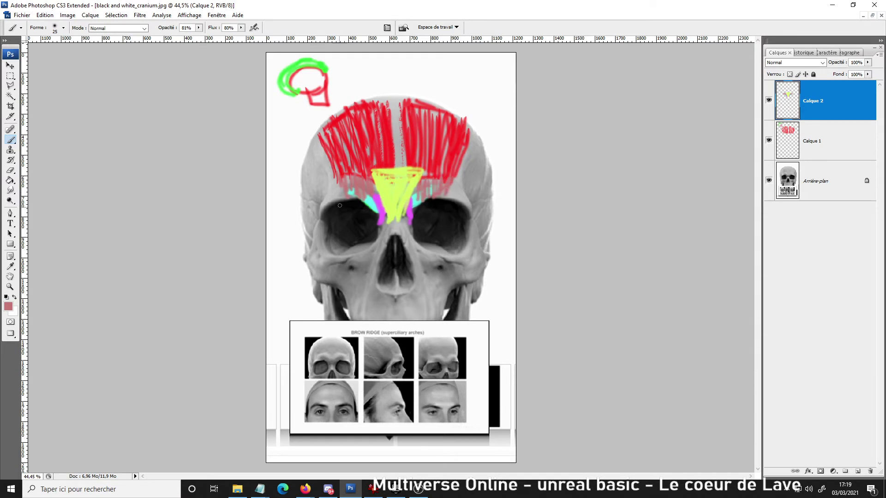
left_click_drag(365, 194, 368, 205)
Step: Change the brush colour to darker yellow and outline both eye sockets
left_click(8, 307)
left_click(244, 225)
left_click_drag(199, 132, 203, 137)
left_click(342, 121)
mouse_move(344, 204)
left_mouse_down()
mouse_move(314, 245)
mouse_move(323, 259)
mouse_move(360, 255)
mouse_move(375, 243)
left_mouse_up()
mouse_move(354, 201)
left_mouse_down()
mouse_move(382, 218)
mouse_move(381, 243)
left_mouse_up()
mouse_move(418, 204)
left_mouse_down()
mouse_move(416, 240)
mouse_move(431, 256)
mouse_move(446, 261)
mouse_move(454, 202)
mouse_move(467, 206)
mouse_move(470, 239)
left_mouse_up()
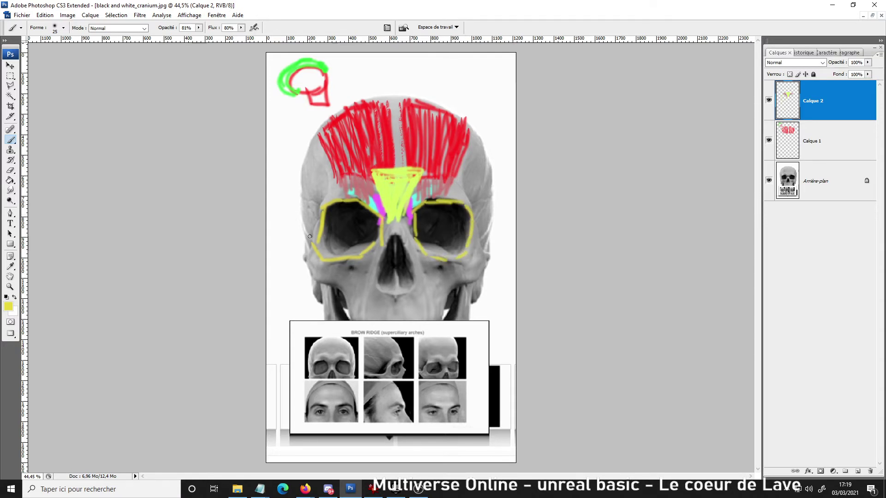
Step: Draw a yellow circle inside each eye socket and hatch the rings around them with curved strokes
mouse_move(351, 221)
left_mouse_down()
mouse_move(335, 228)
mouse_move(354, 225)
mouse_move(335, 232)
mouse_move(354, 233)
mouse_move(350, 219)
mouse_move(352, 238)
left_mouse_up()
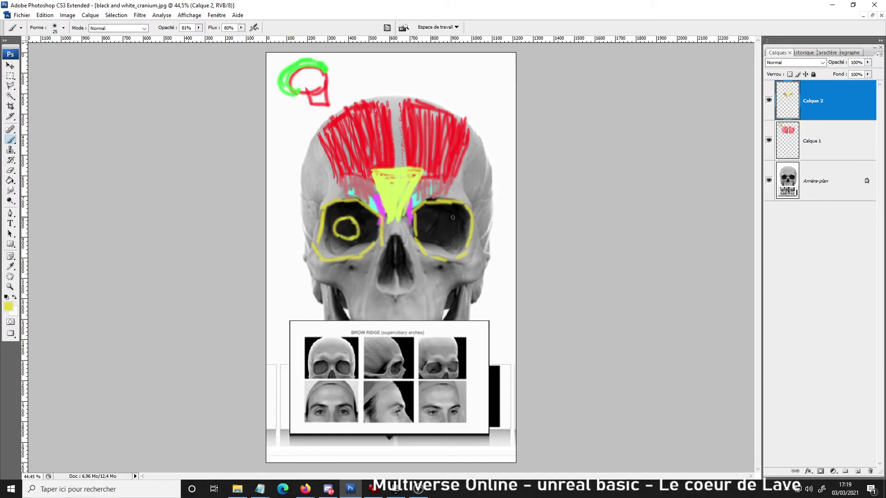
mouse_move(451, 219)
left_mouse_down()
mouse_move(438, 219)
mouse_move(436, 234)
mouse_move(443, 228)
left_mouse_up()
mouse_move(317, 217)
left_mouse_down()
mouse_move(341, 203)
mouse_move(322, 216)
mouse_move(367, 207)
mouse_move(340, 209)
mouse_move(373, 222)
mouse_move(325, 209)
mouse_move(342, 215)
mouse_move(313, 237)
mouse_move(329, 230)
mouse_move(319, 241)
mouse_move(340, 240)
mouse_move(321, 254)
mouse_move(364, 249)
mouse_move(359, 239)
mouse_move(377, 232)
mouse_move(345, 228)
left_mouse_up()
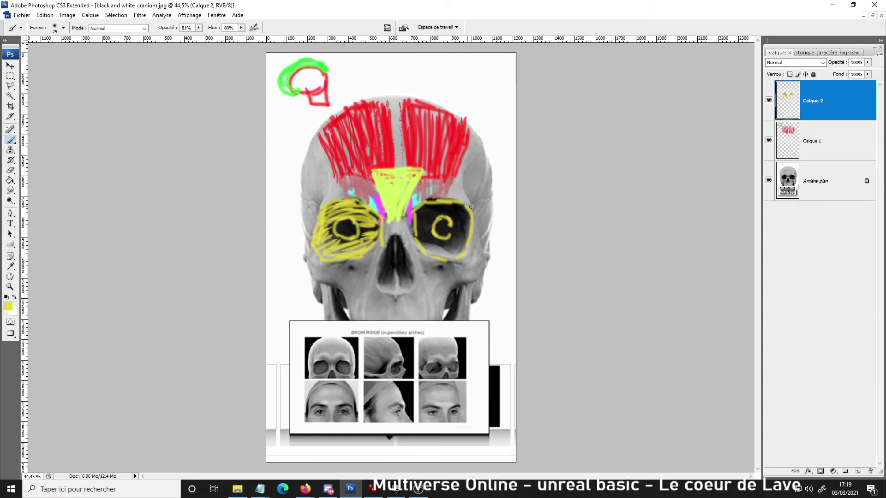
mouse_move(446, 221)
left_mouse_down()
mouse_move(417, 209)
mouse_move(429, 200)
mouse_move(418, 212)
mouse_move(471, 215)
mouse_move(423, 217)
mouse_move(431, 229)
mouse_move(427, 217)
mouse_move(414, 221)
mouse_move(433, 256)
mouse_move(426, 239)
mouse_move(460, 256)
mouse_move(449, 225)
mouse_move(465, 232)
mouse_move(446, 208)
mouse_move(466, 220)
mouse_move(439, 206)
mouse_move(451, 208)
mouse_move(384, 222)
mouse_move(374, 237)
left_mouse_up()
Step: Change the brush colour from the sampled yellow-green to bright green and paint an arch over the upper edge of the nasal opening
left_click(400, 181, "alt")
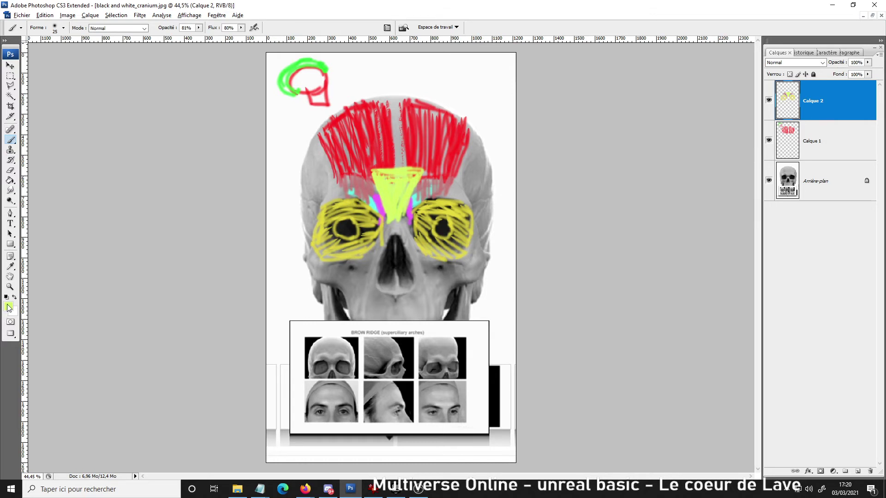
left_click(9, 306)
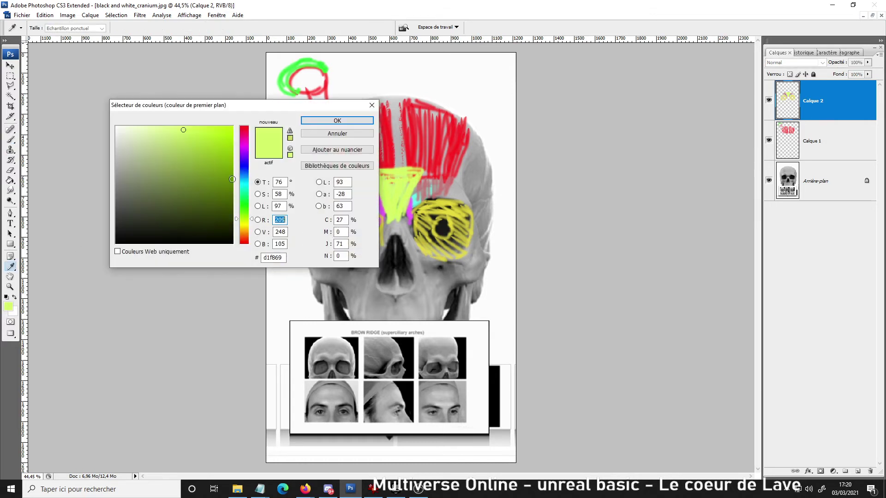
left_click(246, 204)
left_click(338, 121)
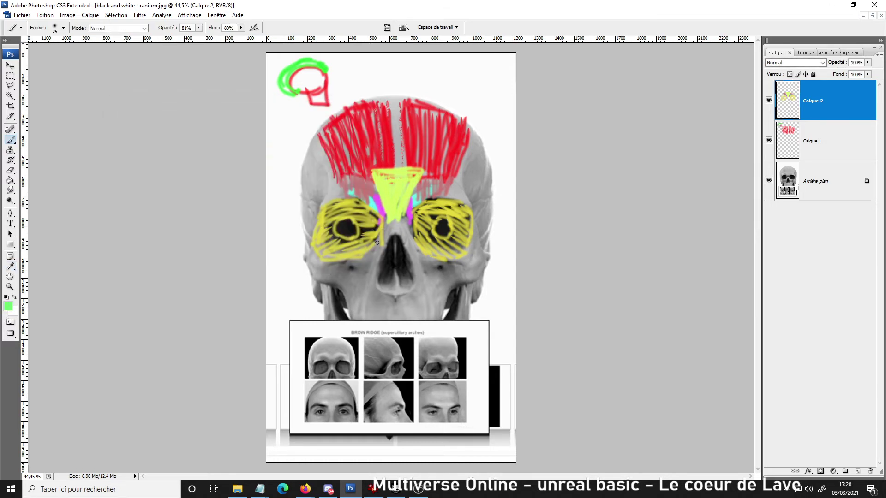
mouse_move(378, 244)
left_mouse_down()
mouse_move(397, 223)
mouse_move(386, 234)
mouse_move(393, 227)
mouse_move(406, 236)
mouse_move(389, 227)
mouse_move(381, 244)
mouse_move(391, 230)
mouse_move(406, 235)
mouse_move(383, 246)
left_mouse_up()
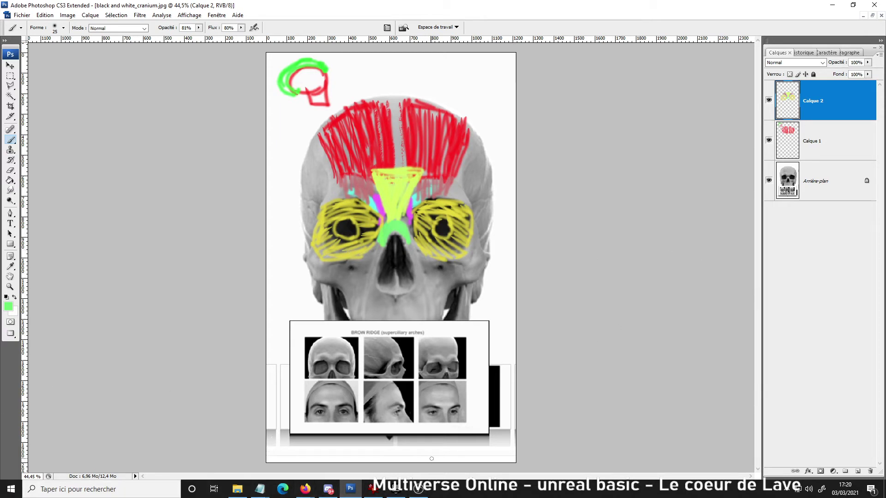
Step: Switch to the Zygote Body 3D anatomy page in Firefox and enlarge the window to full screen
mouse_move(397, 494)
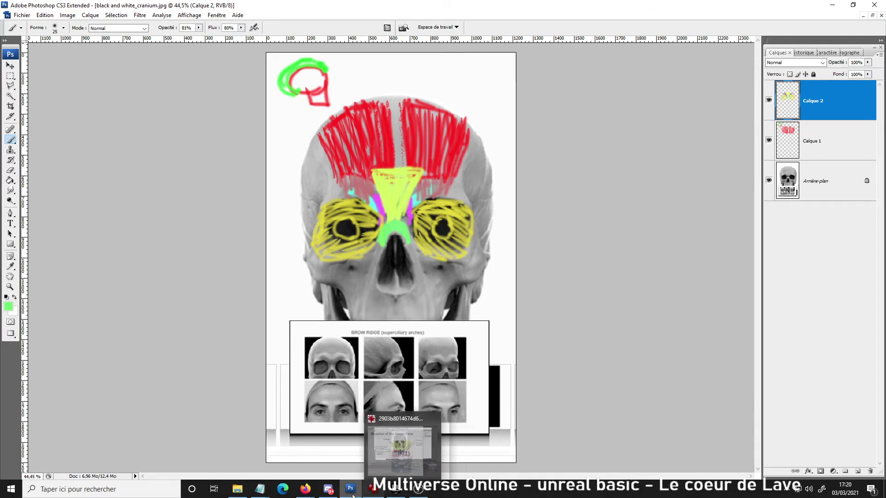
mouse_move(308, 497)
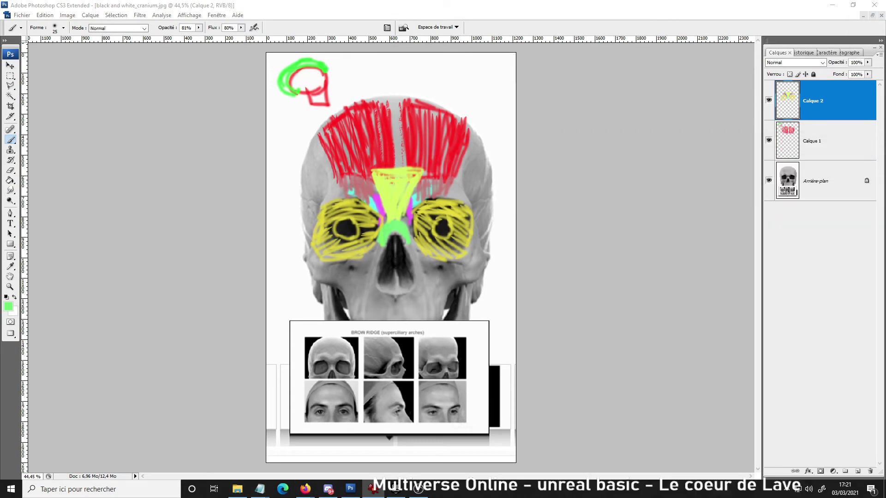
left_click(305, 489)
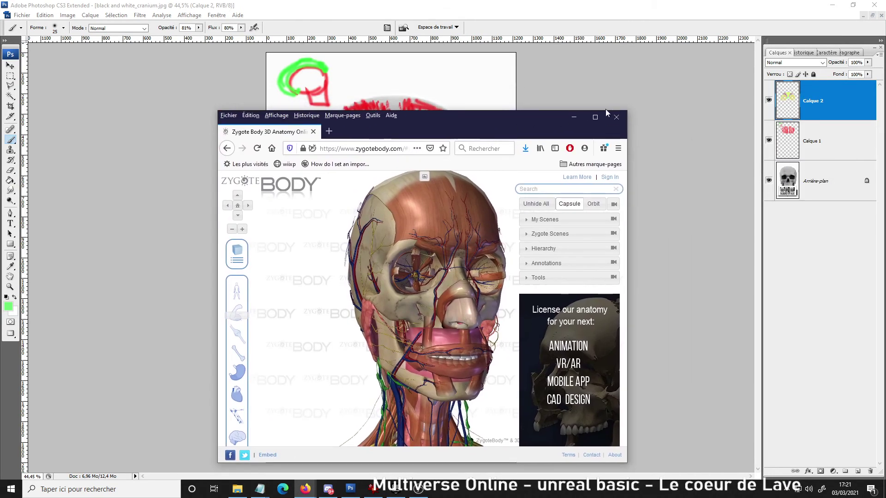
left_click(595, 117)
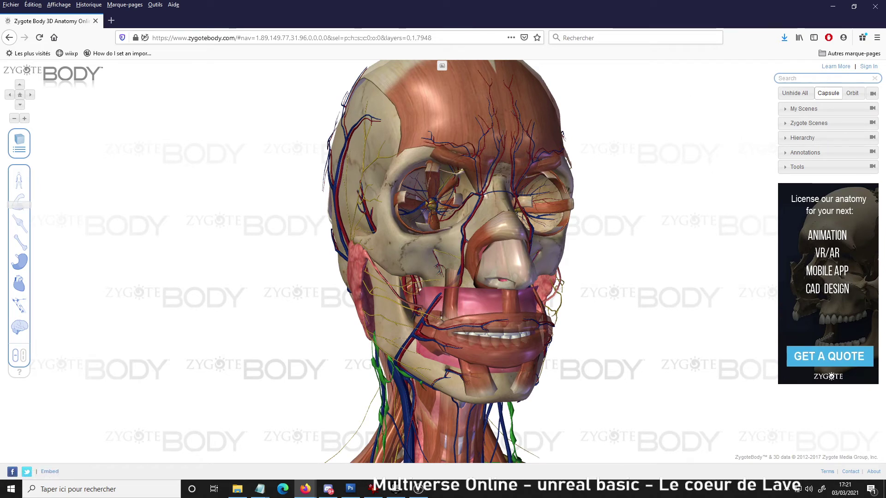
key("super+e")
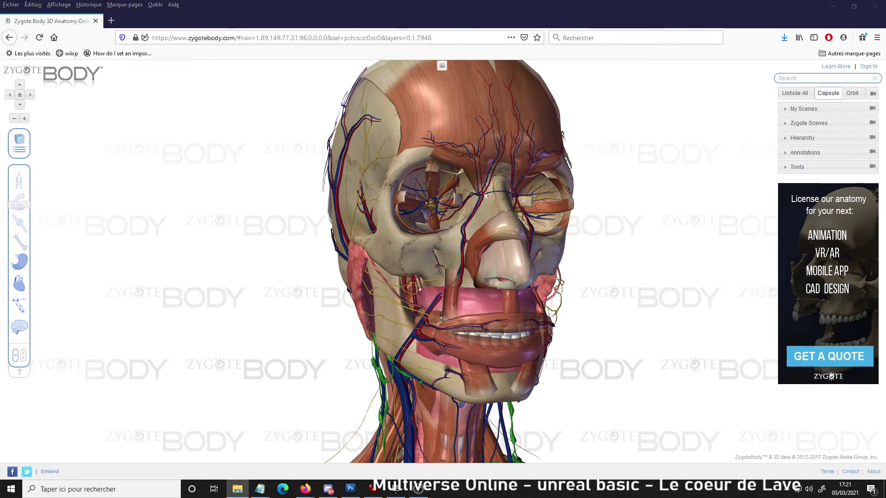
Step: Fade the 3D head's muscle layer out to the bare skull, then bring the deep facial muscles back
left_click(20, 209)
left_click_drag(20, 210, 17, 211)
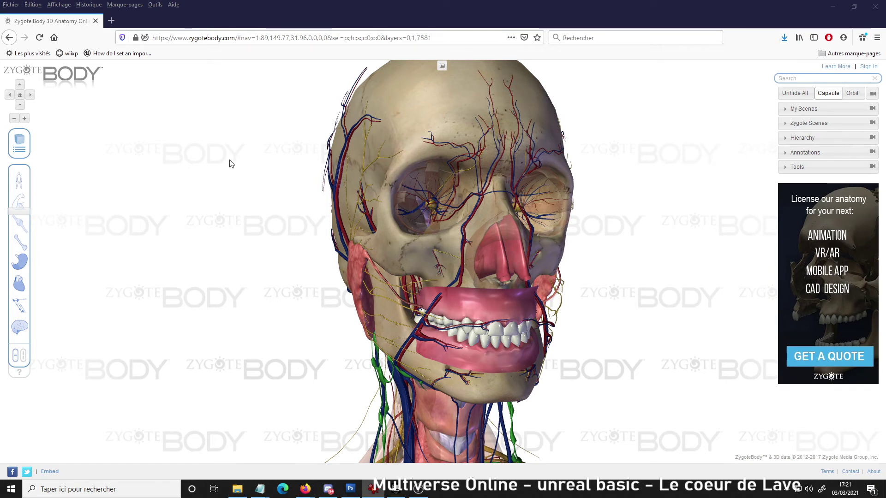
left_click(17, 211)
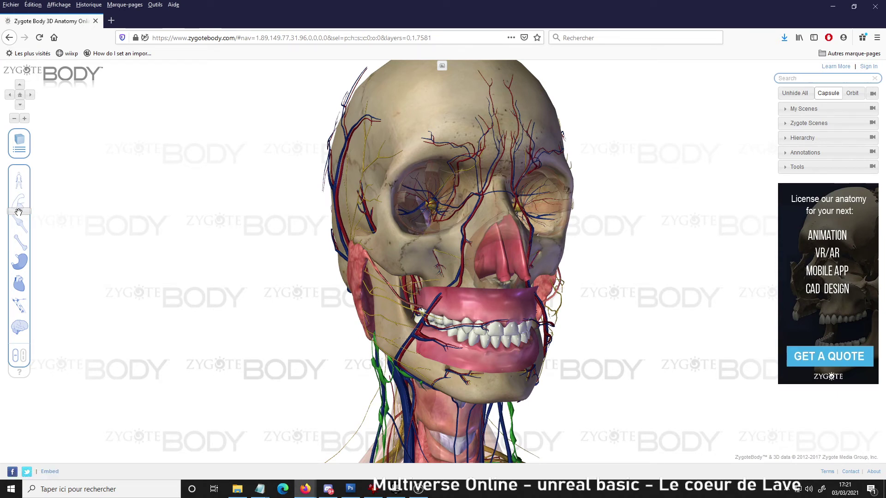
left_click_drag(18, 212, 18, 205)
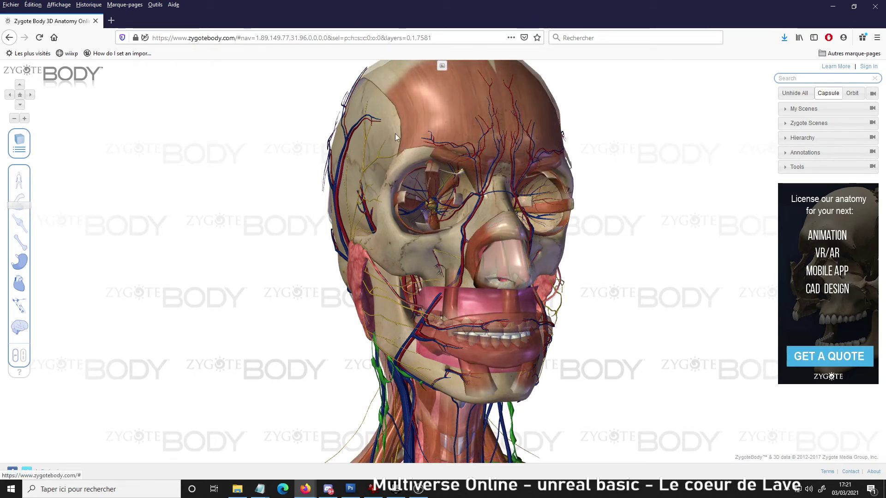
Step: Isolate the frontalis on the 3D head, inspect it from the side, back and front, and clear the selection
scroll(477, 148, "up", 2)
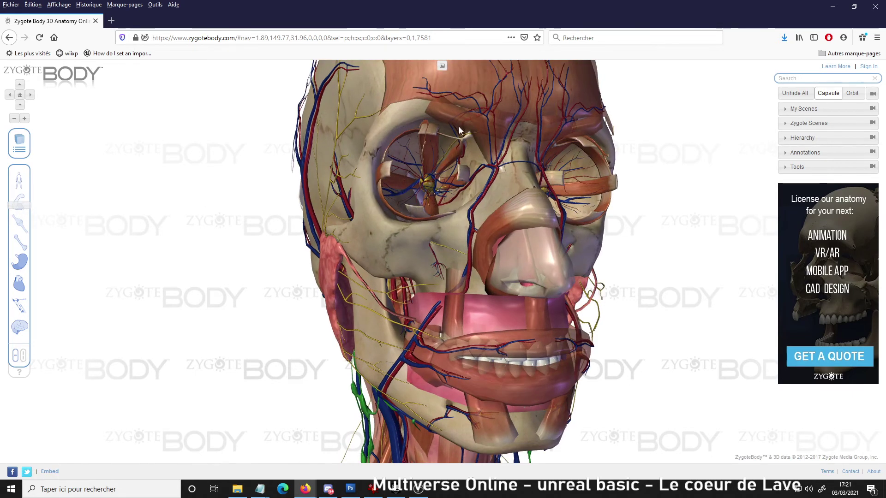
left_click_drag(696, 138, 502, 156)
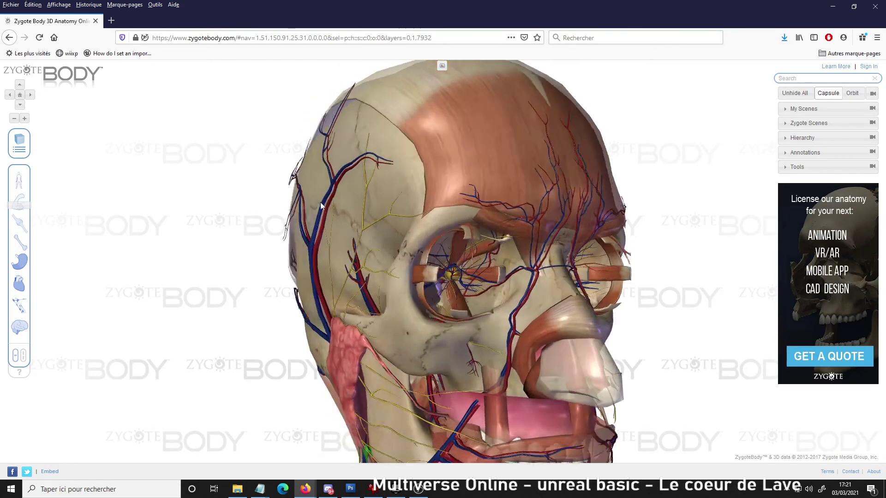
left_click(527, 168)
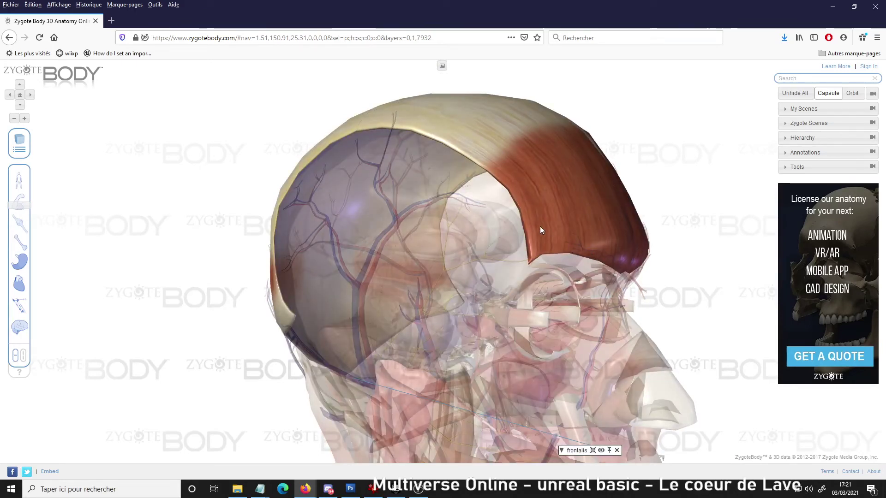
left_click_drag(578, 209, 555, 180)
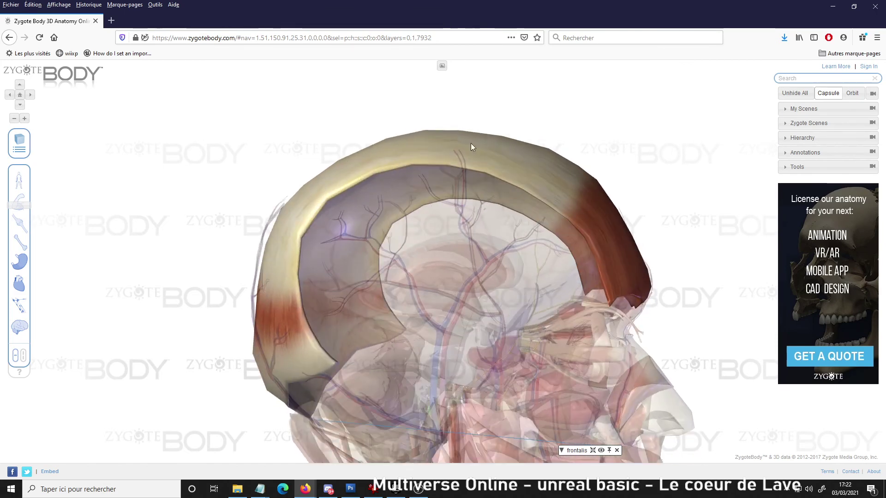
left_click_drag(470, 144, 578, 163)
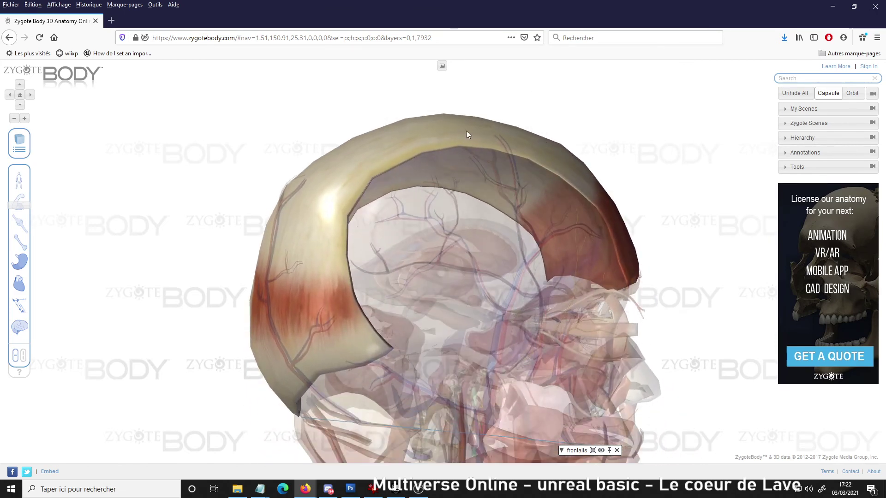
left_click_drag(678, 138, 180, 167)
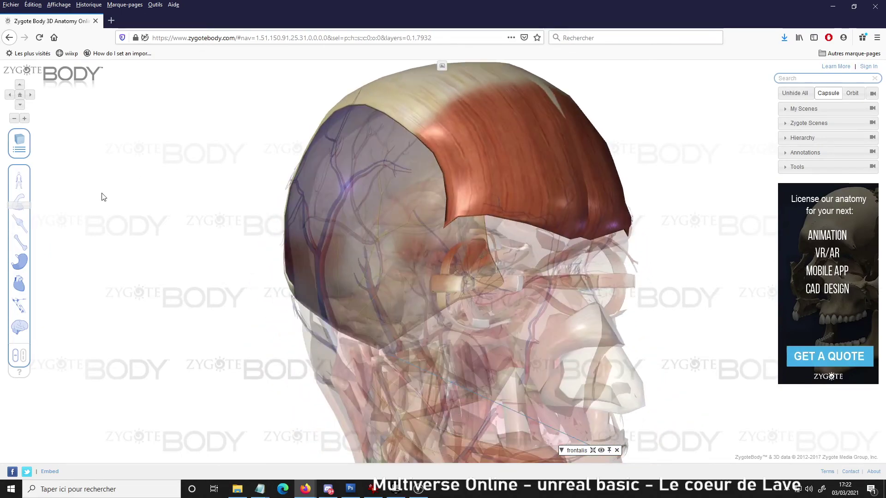
left_click(213, 197)
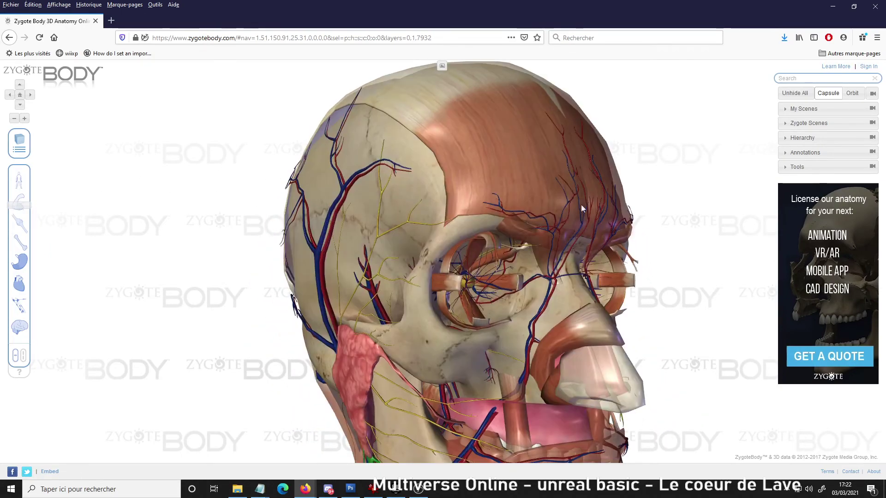
Step: Isolate the corrugator supercilii and the depressor supercilii one after the other on the 3D head, then clear the selection
left_click(521, 239)
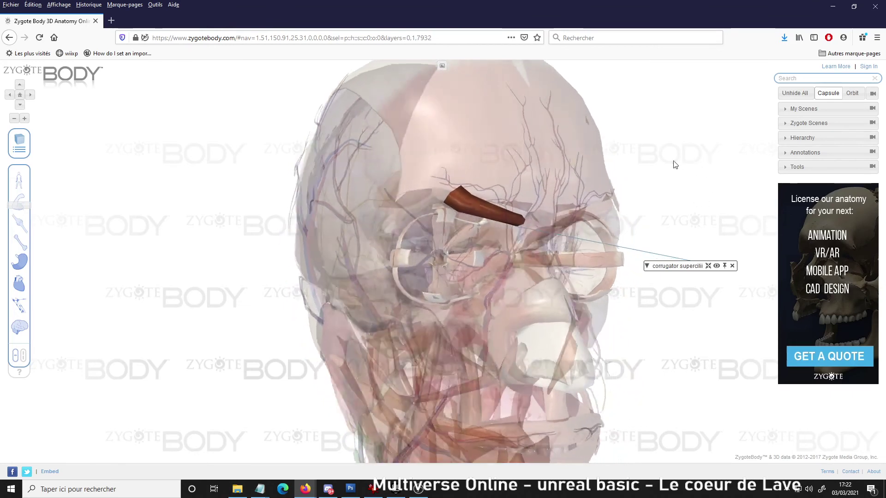
left_click(484, 223)
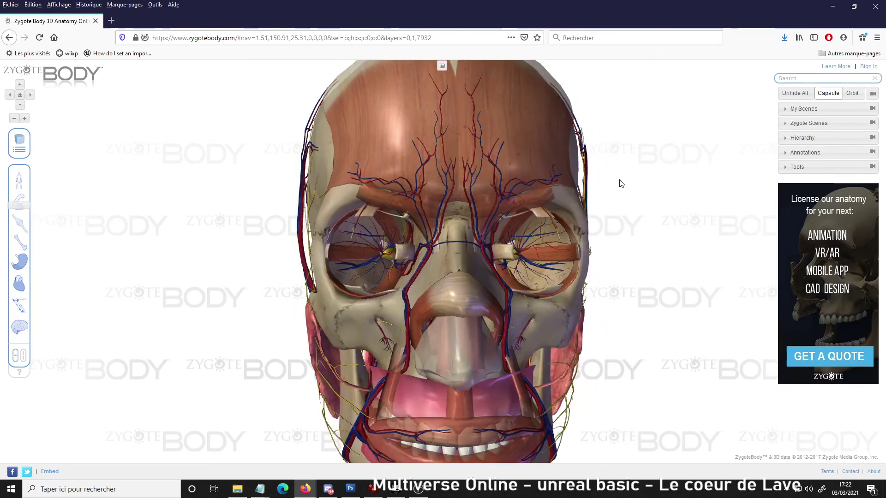
left_click(488, 223)
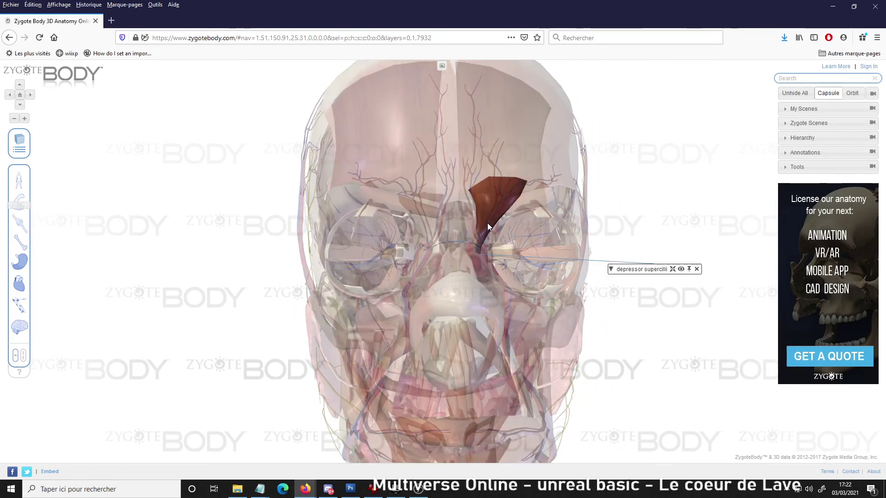
left_click(655, 174)
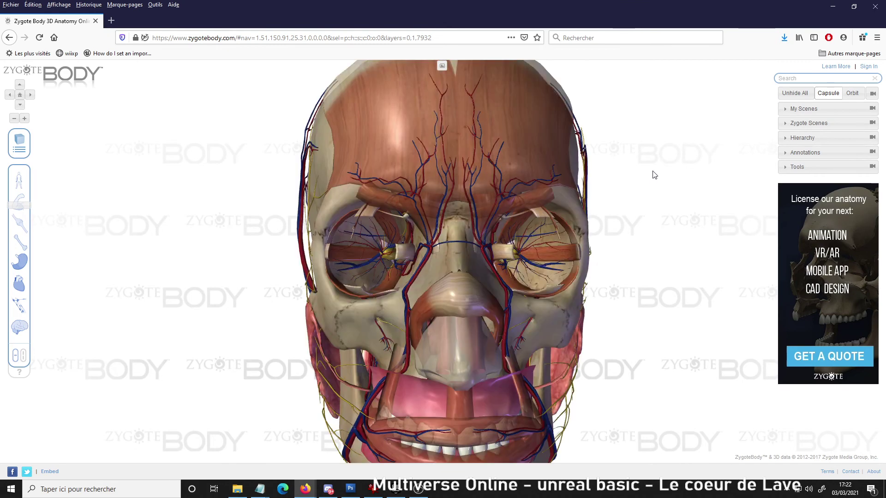
Step: Reveal the ring muscles around the eyes on the 3D head and inspect them from an angle and from the front
left_click(23, 203)
left_click_drag(23, 202, 23, 198)
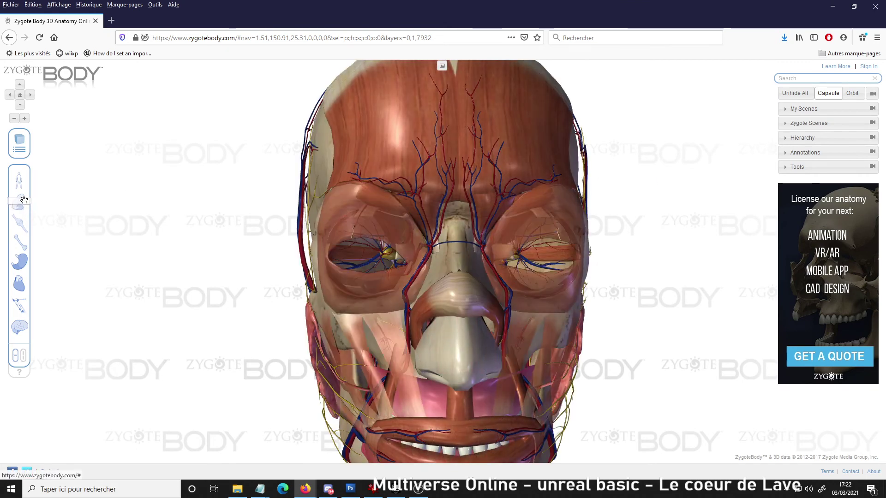
left_click_drag(355, 220, 468, 223)
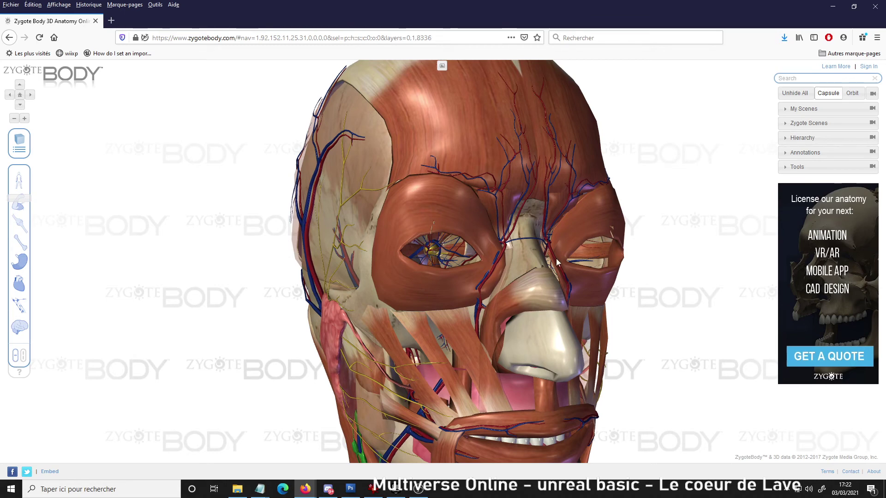
left_click_drag(638, 187, 489, 226)
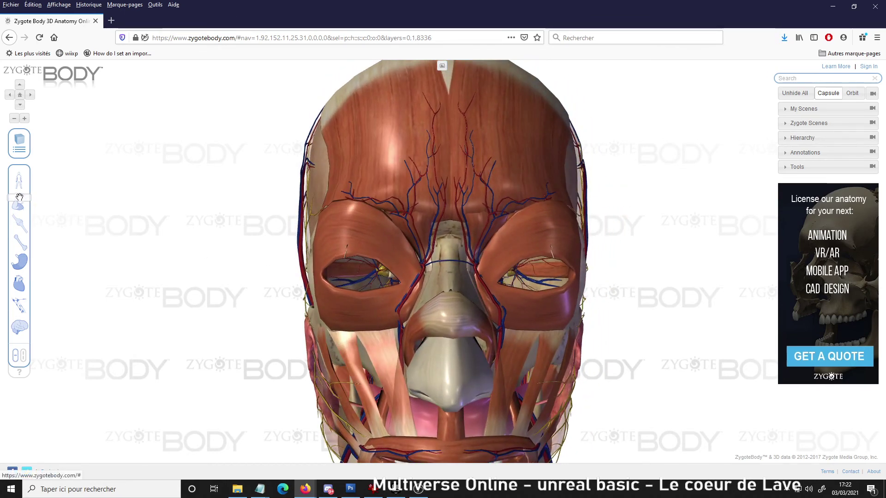
Step: Reveal the muscle between the brows on the 3D head and inspect it from both sides
left_click_drag(19, 198, 20, 191)
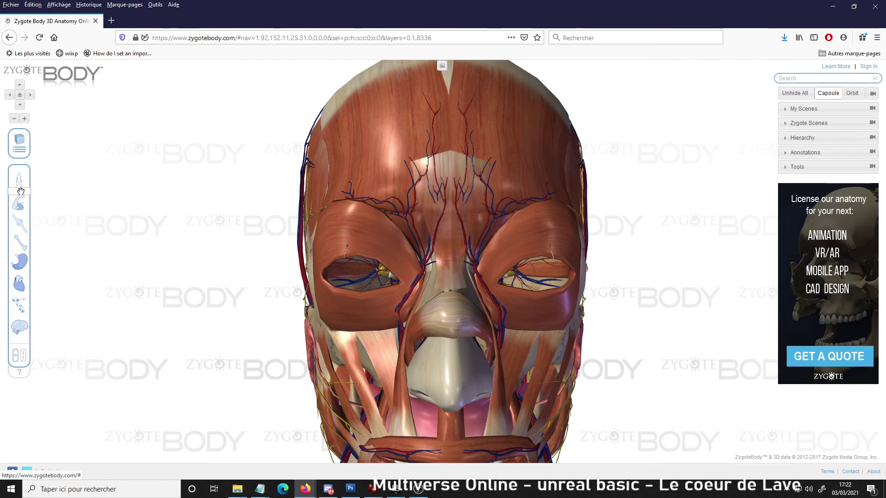
left_click_drag(699, 148, 735, 182)
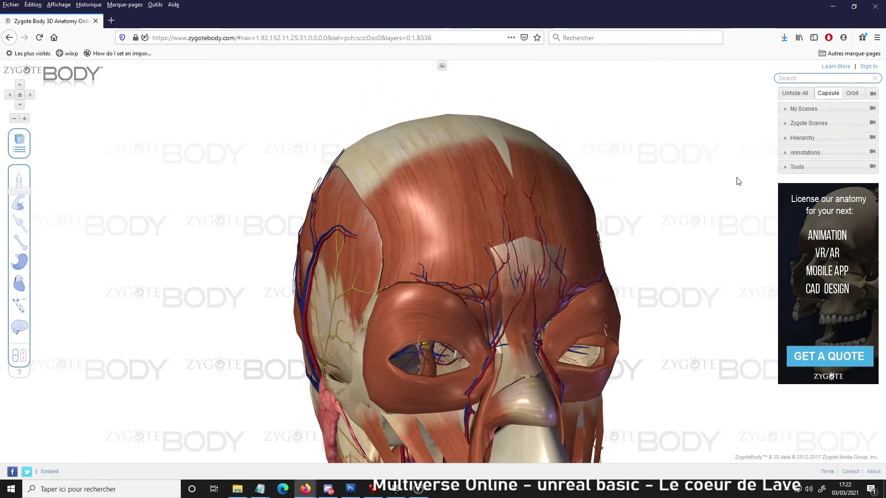
left_click_drag(512, 305, 555, 319)
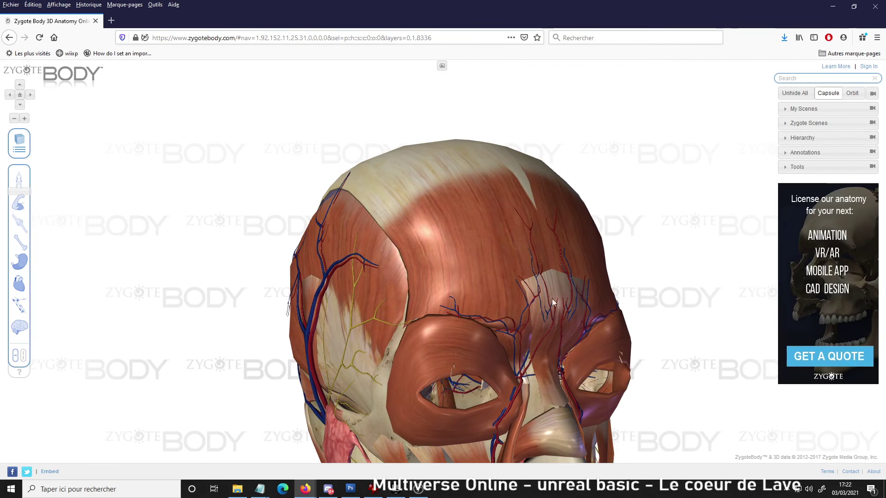
left_click_drag(685, 295, 597, 261)
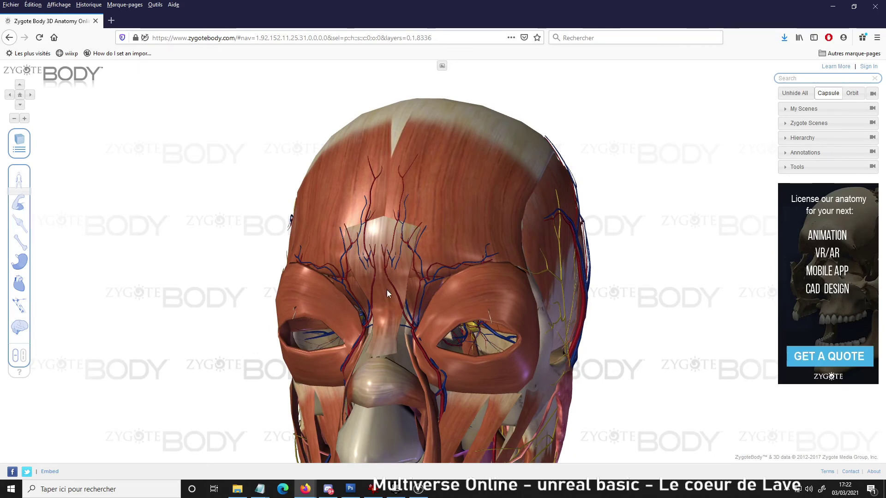
left_click_drag(188, 267, 224, 213)
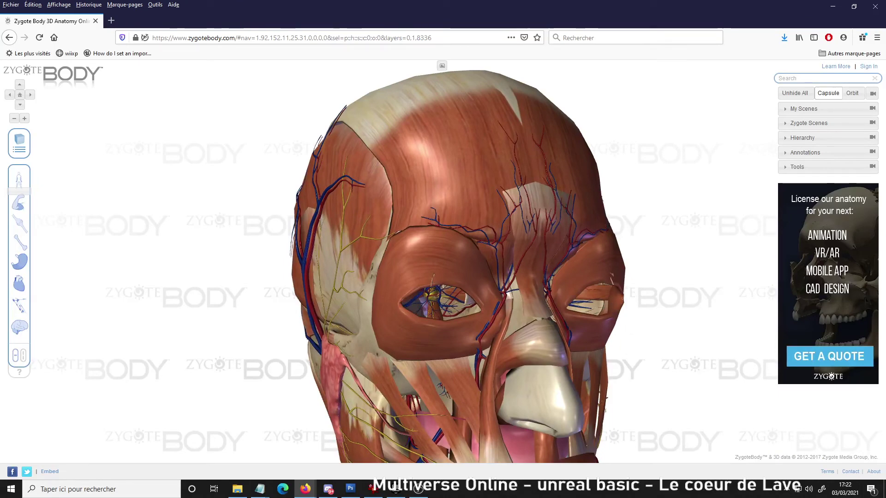
Step: Minimize the browser and show the "Muscles of the Upper Face" diagram full screen in IrfanView
left_click(833, 6)
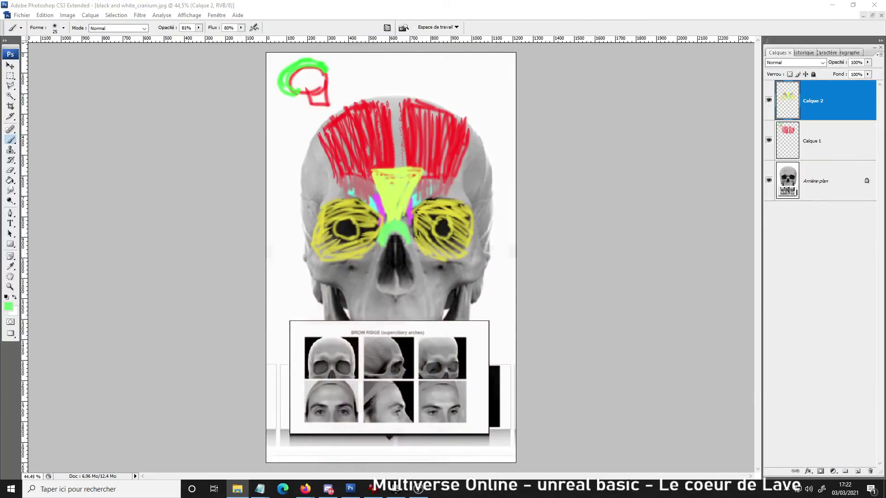
left_click(374, 490)
left_click_drag(444, 93, 437, 79)
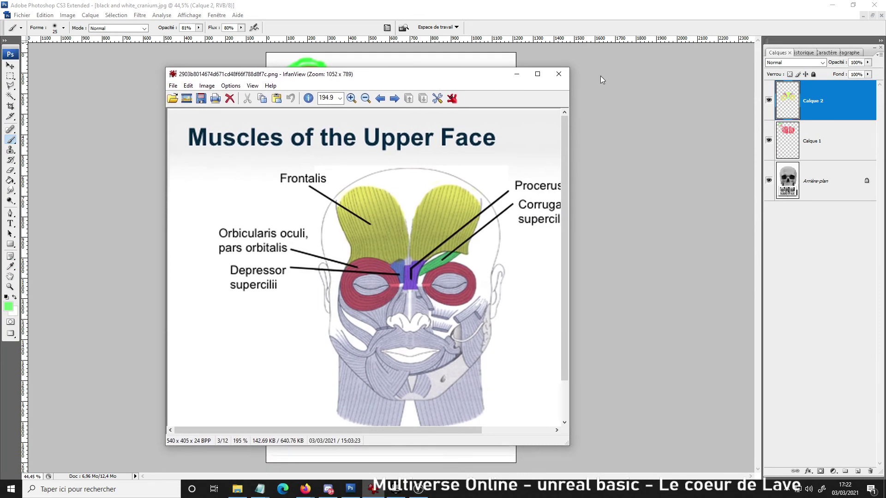
left_click(538, 75)
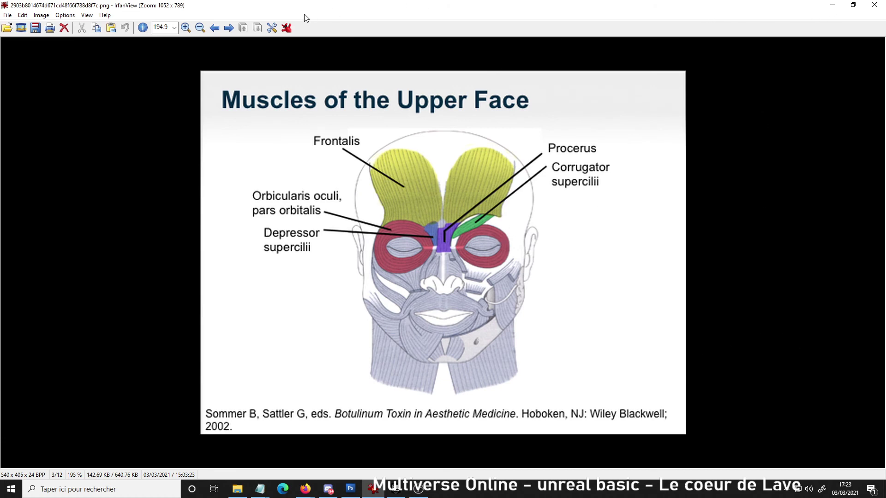
Step: View the "Occipitofrontalis Muscle" reference image in Photoshop, float the document windows and close the reference to return to the skull
left_click_drag(328, 10, 848, 132)
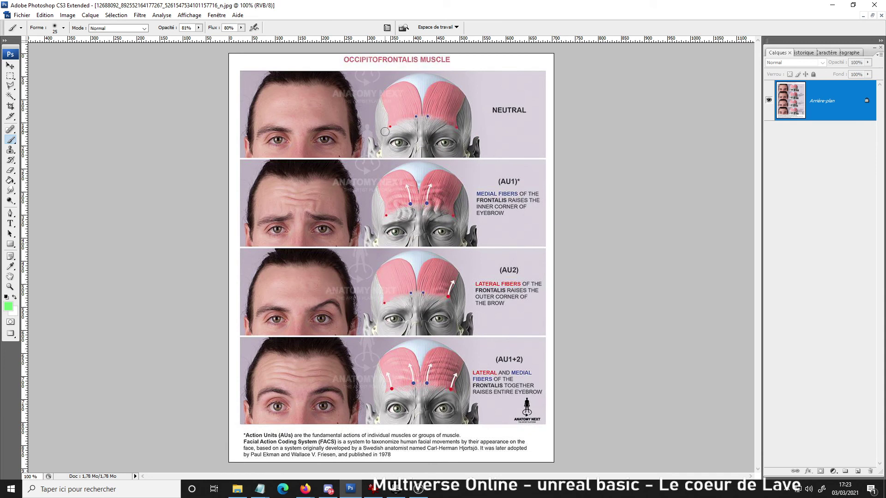
left_click(9, 286)
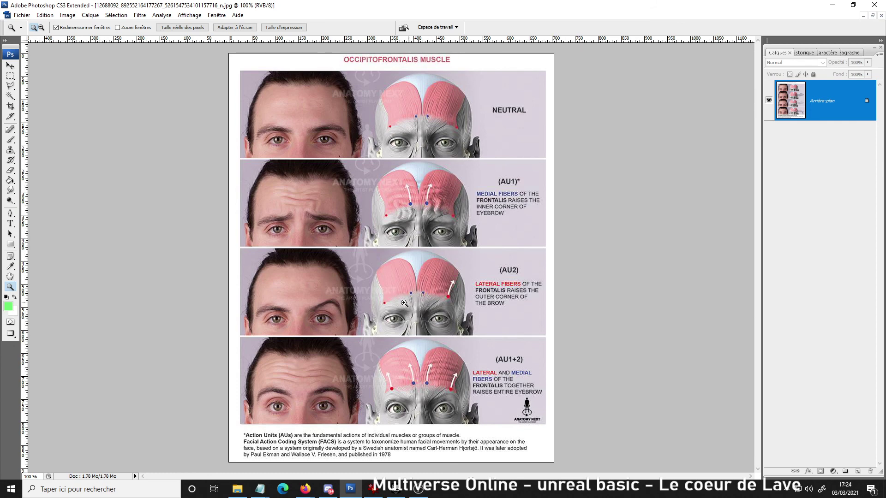
left_click(872, 15)
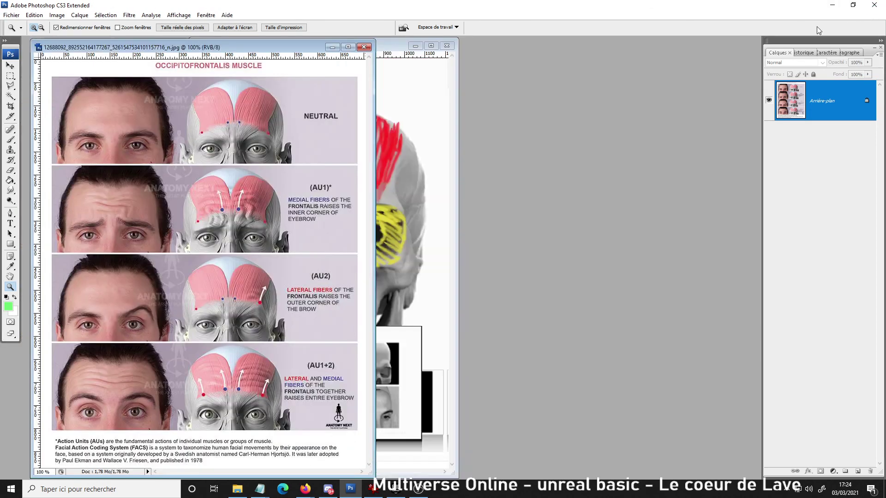
left_click(379, 45)
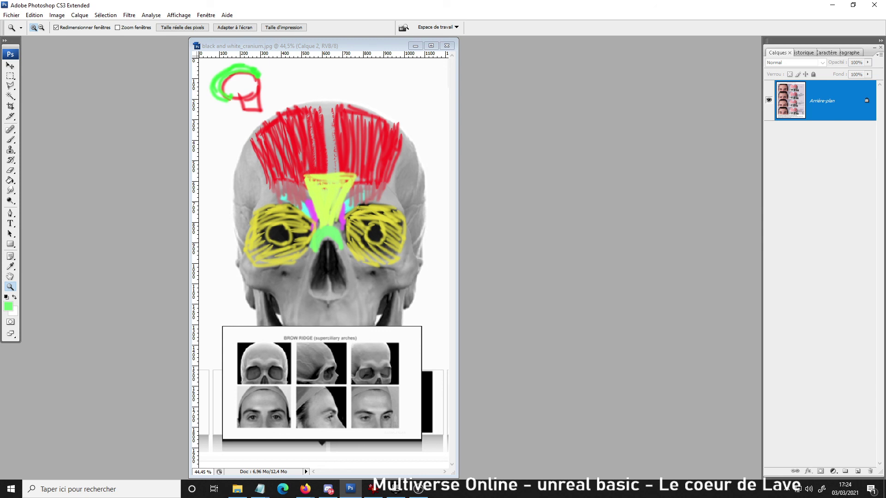
mouse_move(419, 489)
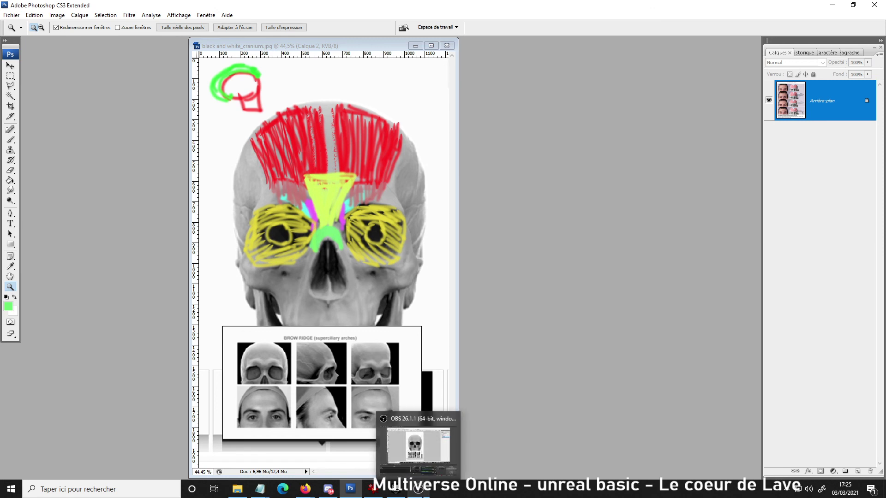